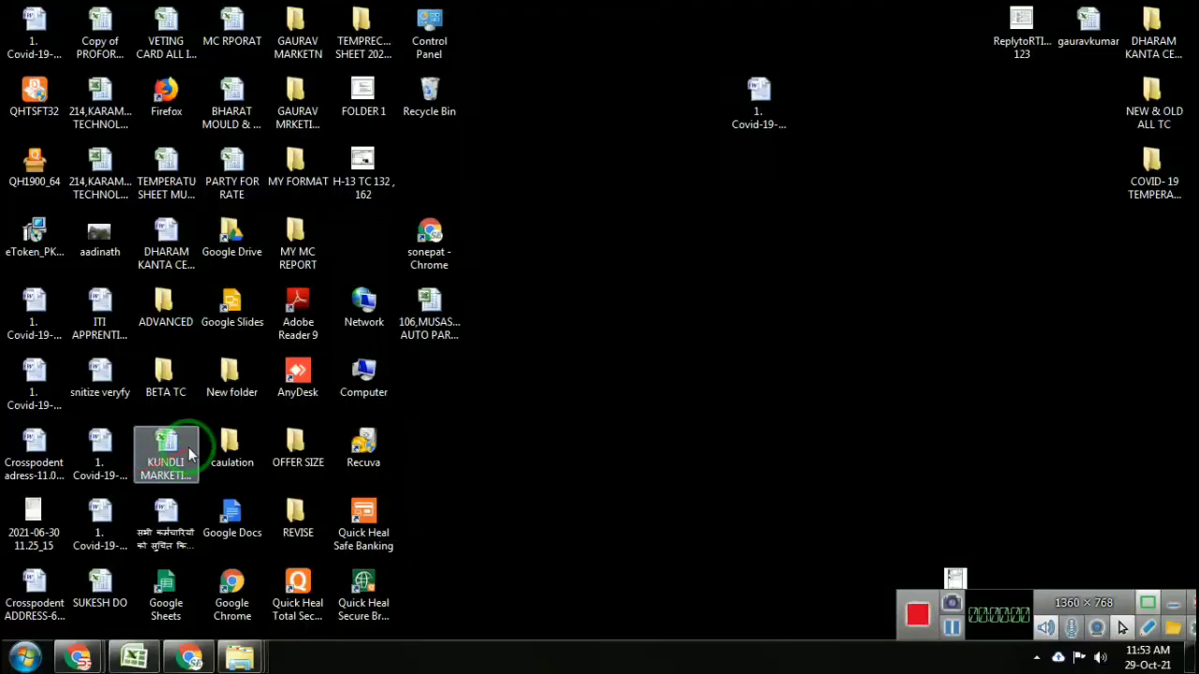
- Open H-13 TC 132 , 162.pdf from the desktop in Adobe Reader
click(372, 166)
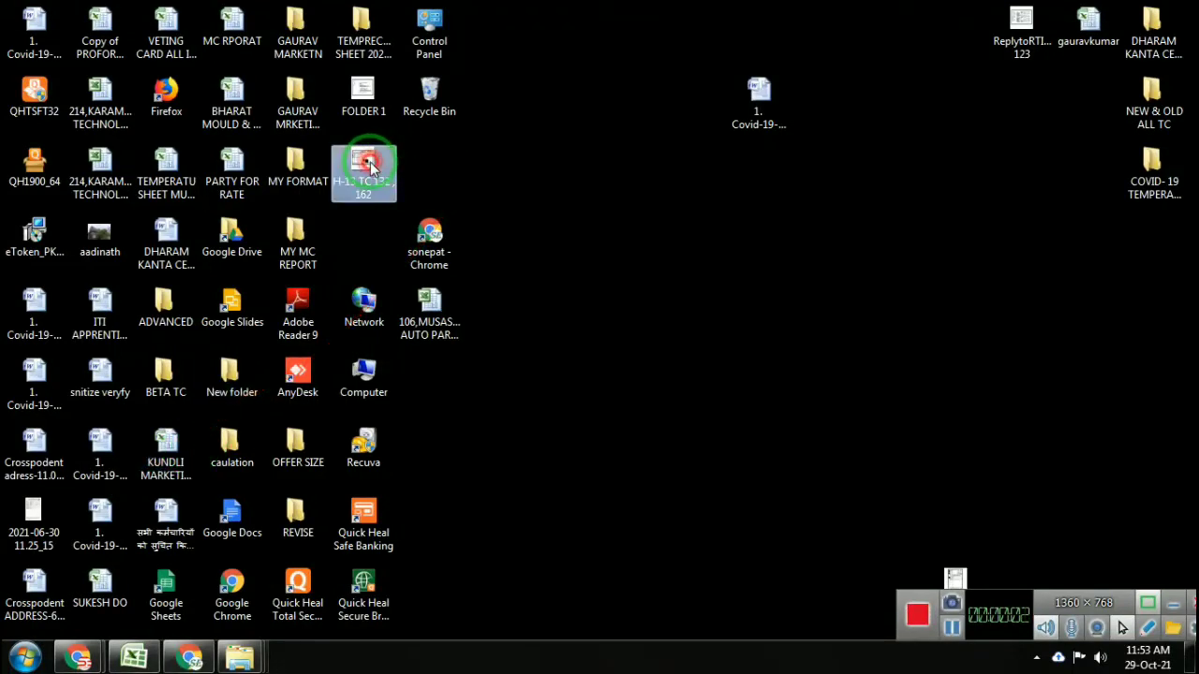
double_click(389, 169)
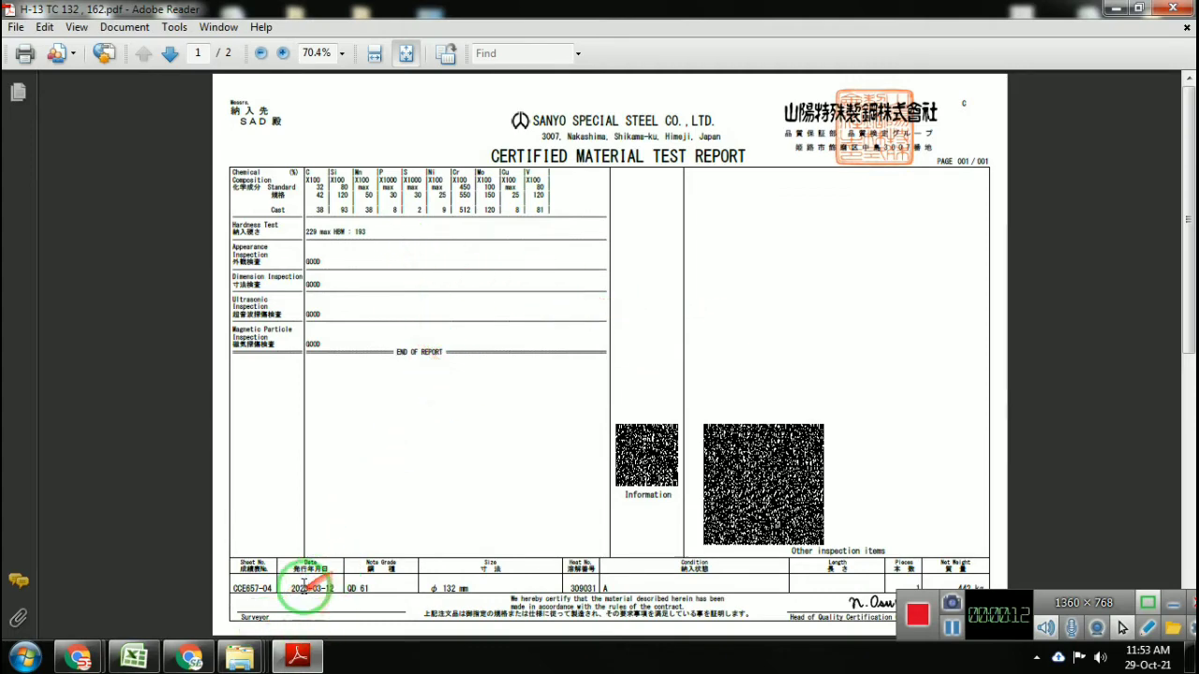
- Zoom to the Date cell and select the 2020-03-12 date with the grade and size text beside it
ctrl+scroll(318, 587, up, 3)
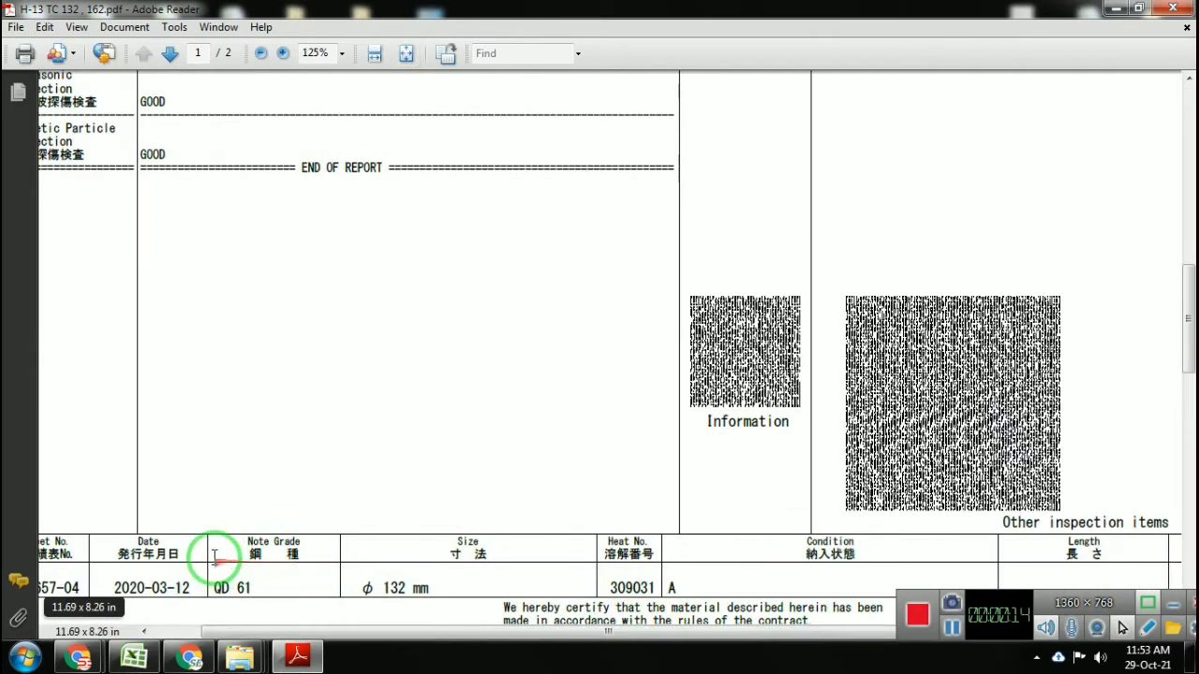
drag(109, 560, 197, 562)
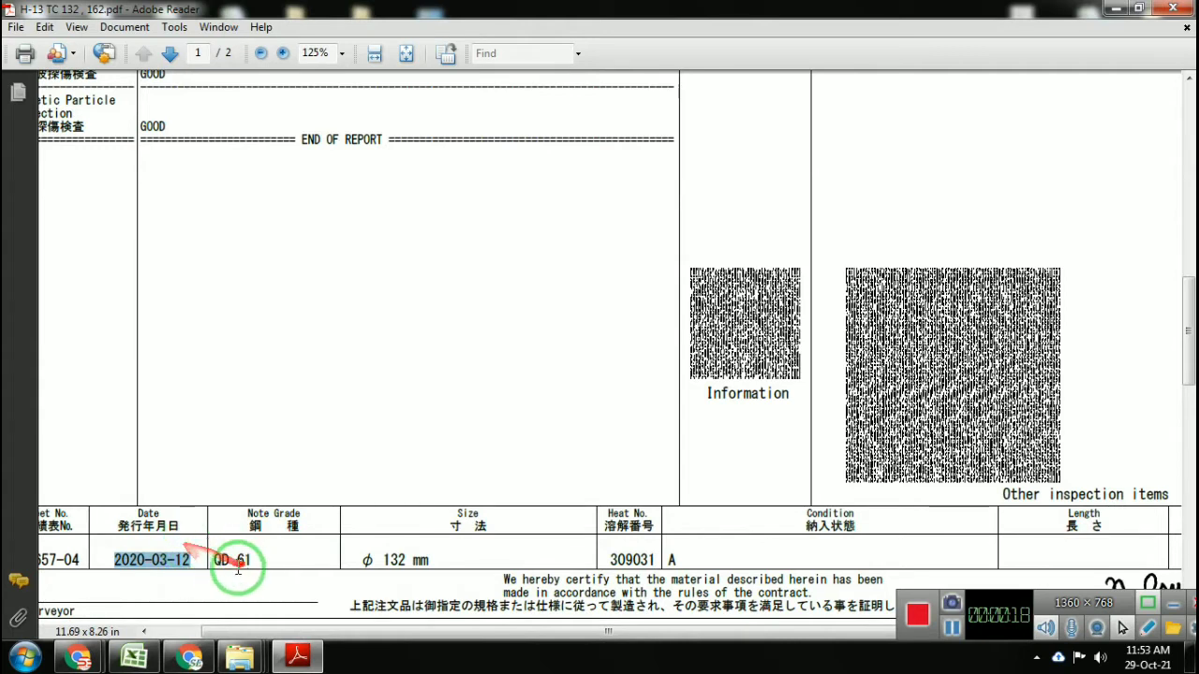
drag(212, 560, 539, 562)
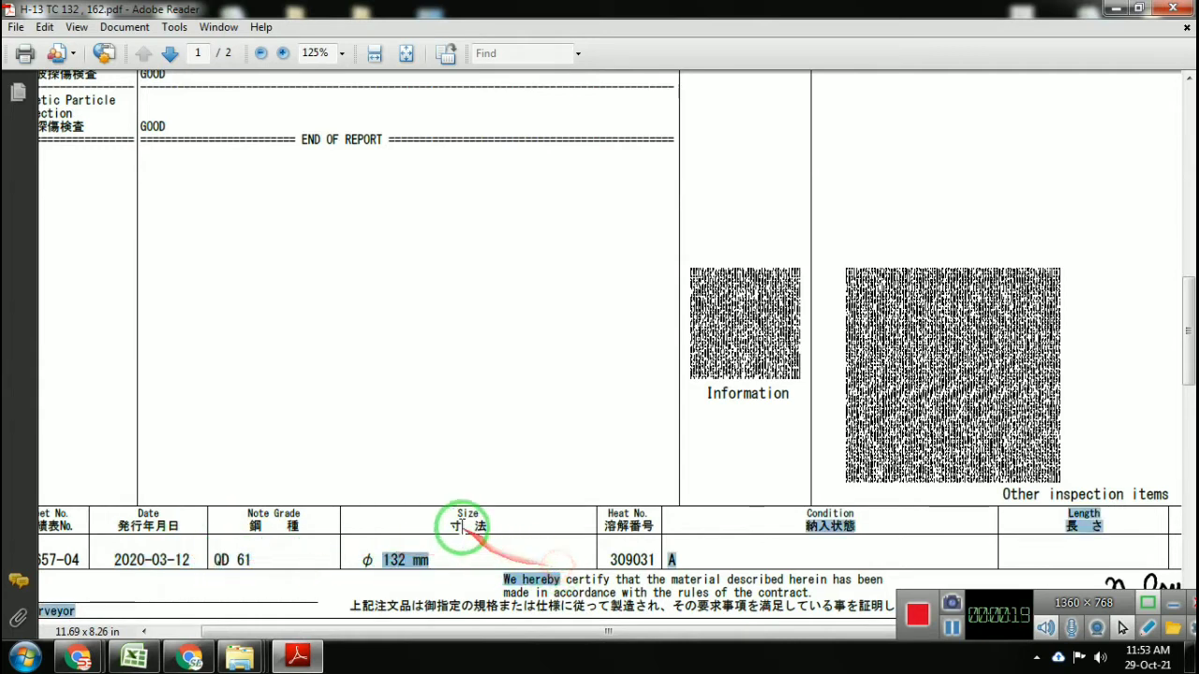
scroll(469, 469, up, 2)
click(473, 478)
- Scroll through the report, check the bottom-row date, and close Adobe Reader
scroll(473, 477, up, 1)
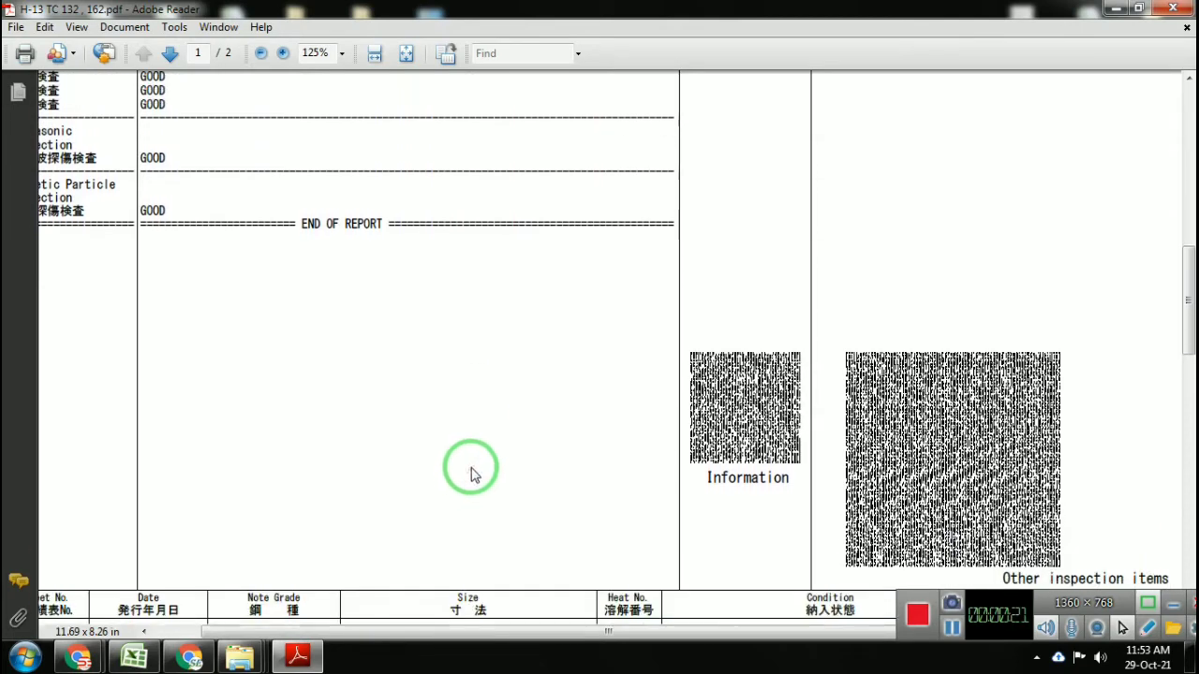
scroll(471, 471, up, 3)
scroll(490, 460, up, 2)
scroll(503, 460, up, 3)
scroll(275, 449, down, 2)
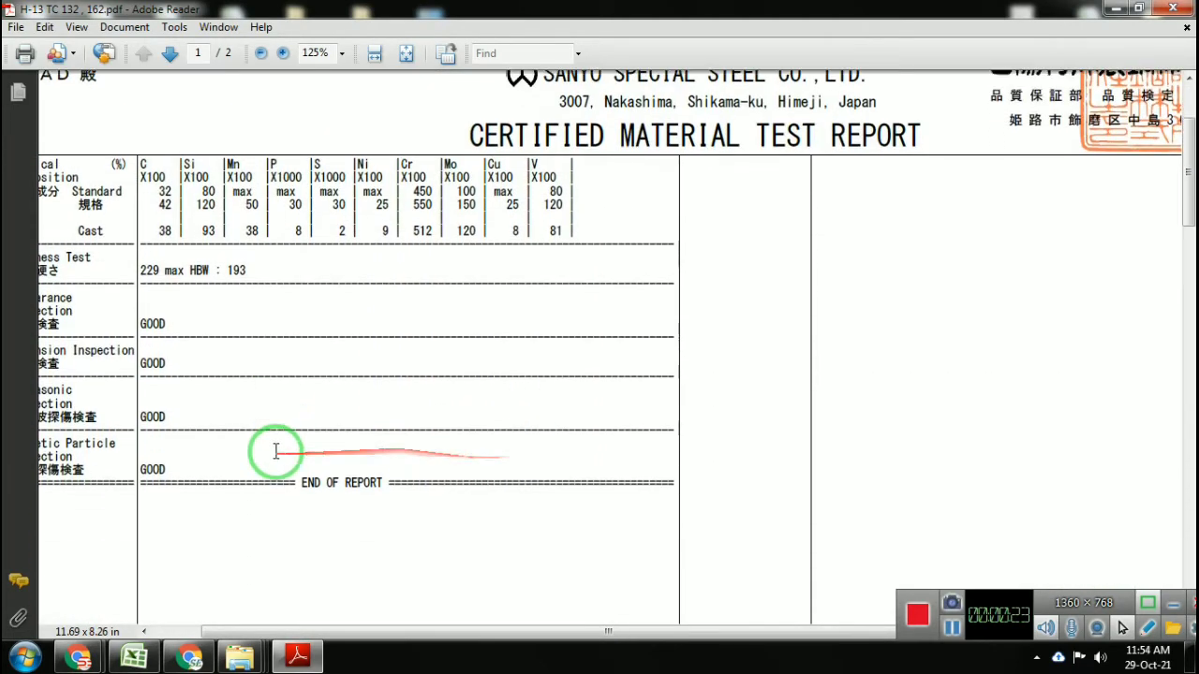
scroll(278, 417, down, 1)
ctrl+scroll(278, 418, down, 3)
ctrl+scroll(454, 486, up, 3)
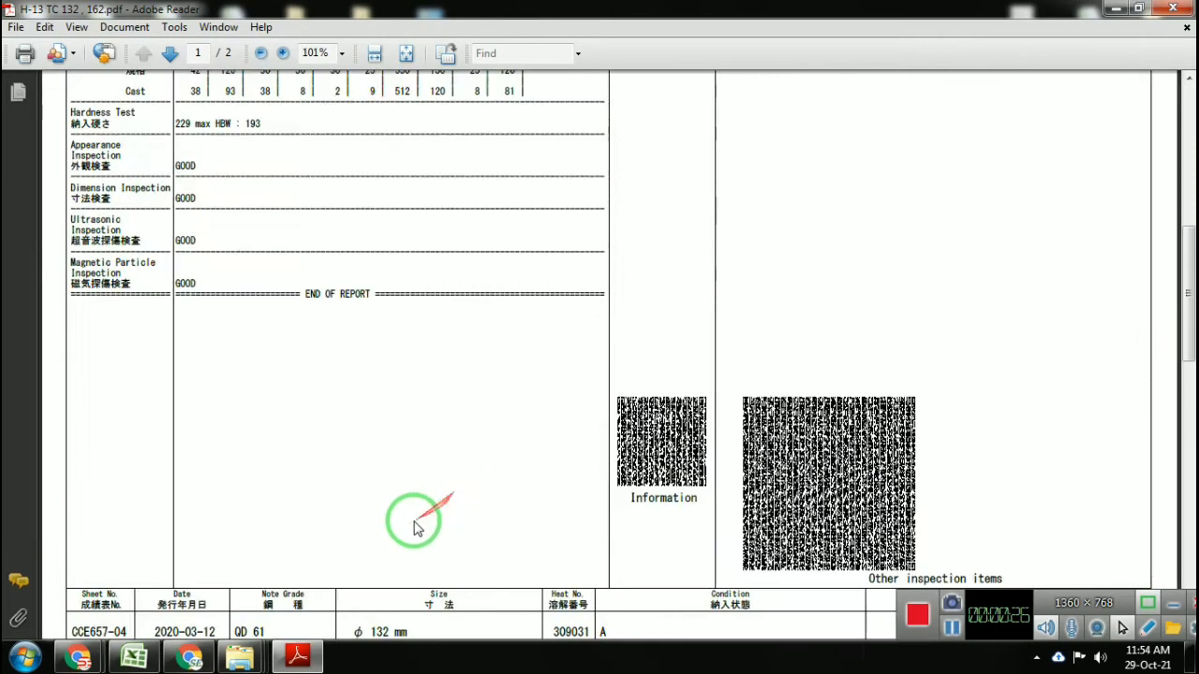
scroll(415, 522, down, 1)
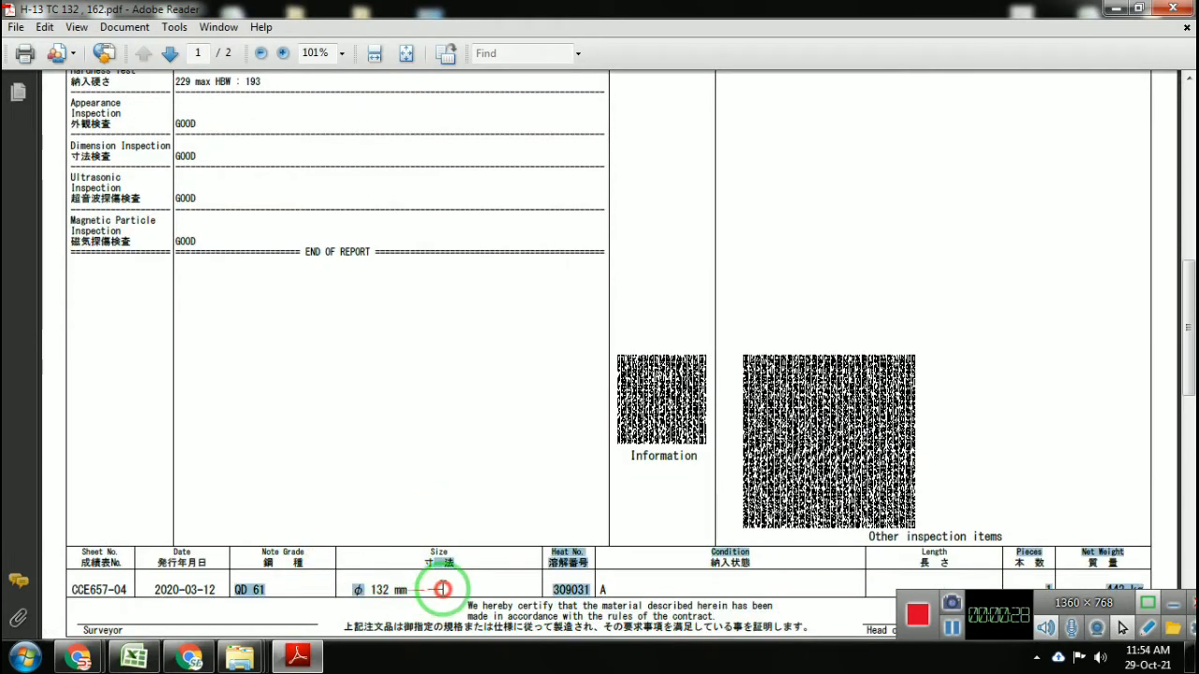
drag(156, 590, 216, 590)
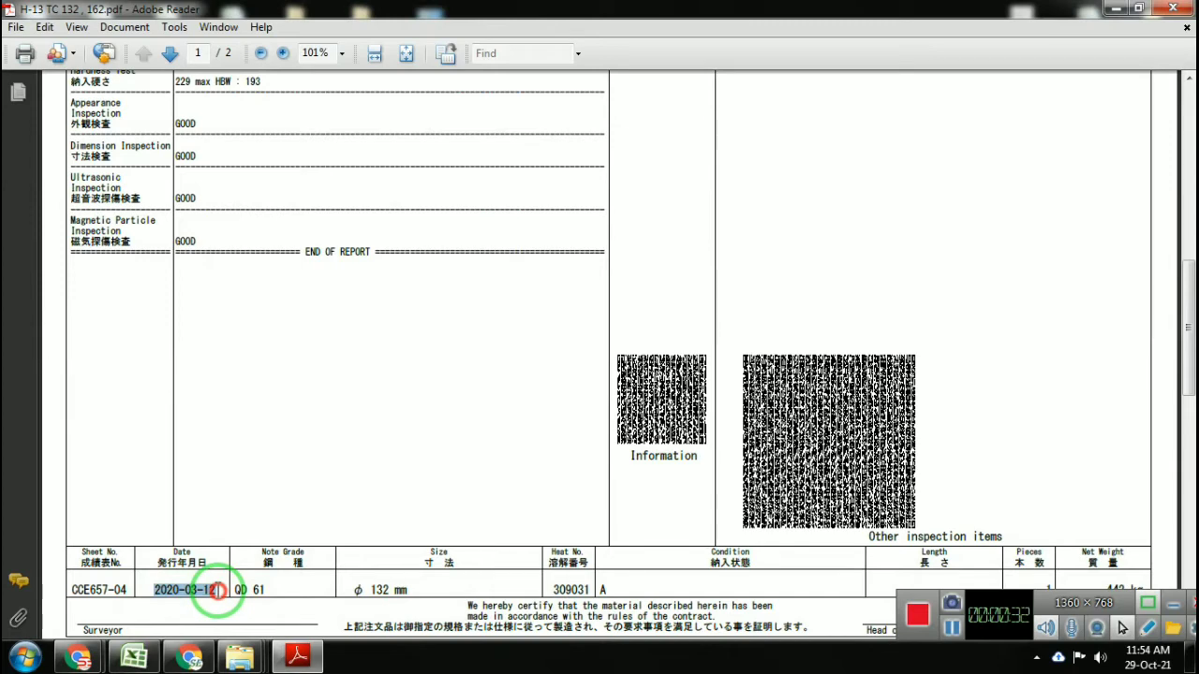
click(1172, 9)
click(79, 659)
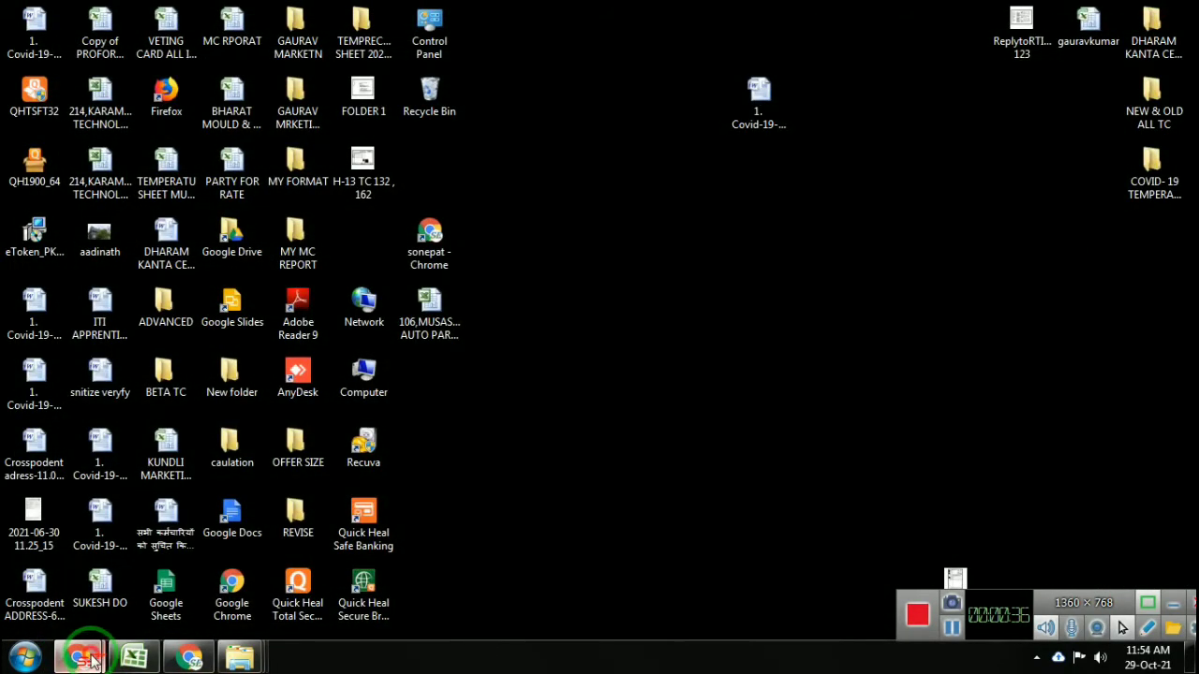
- In the incognito Chrome window, search for 'pdf editor online' from the address bar
click(241, 590)
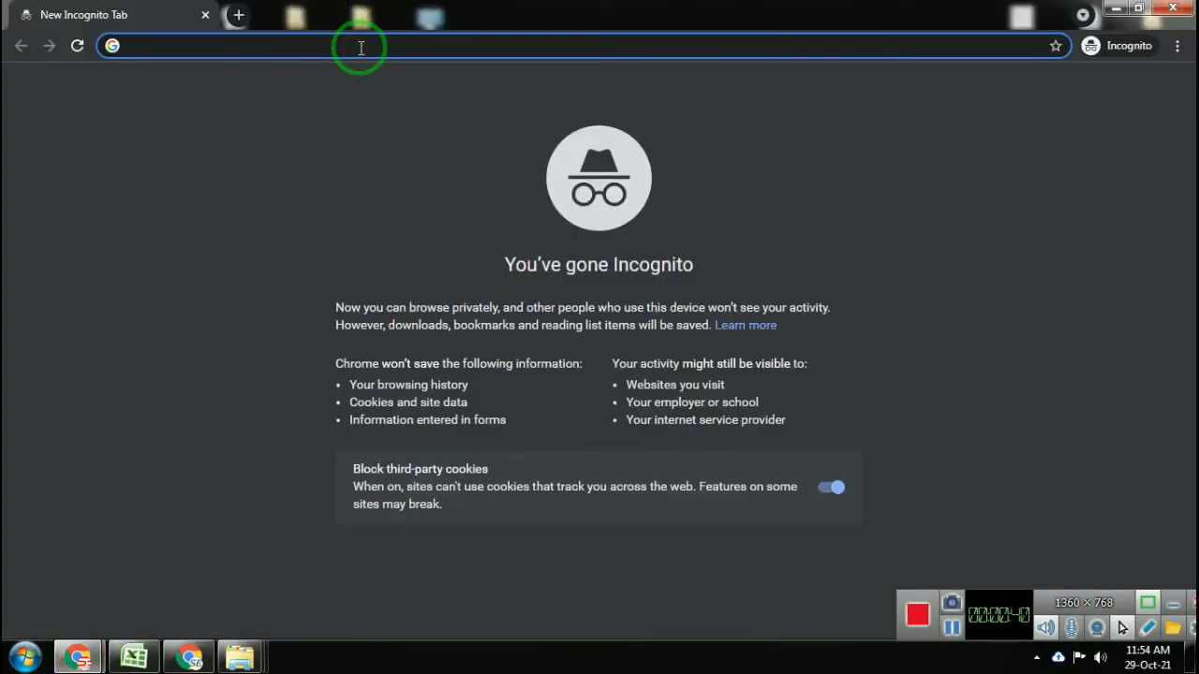
text(PDF)
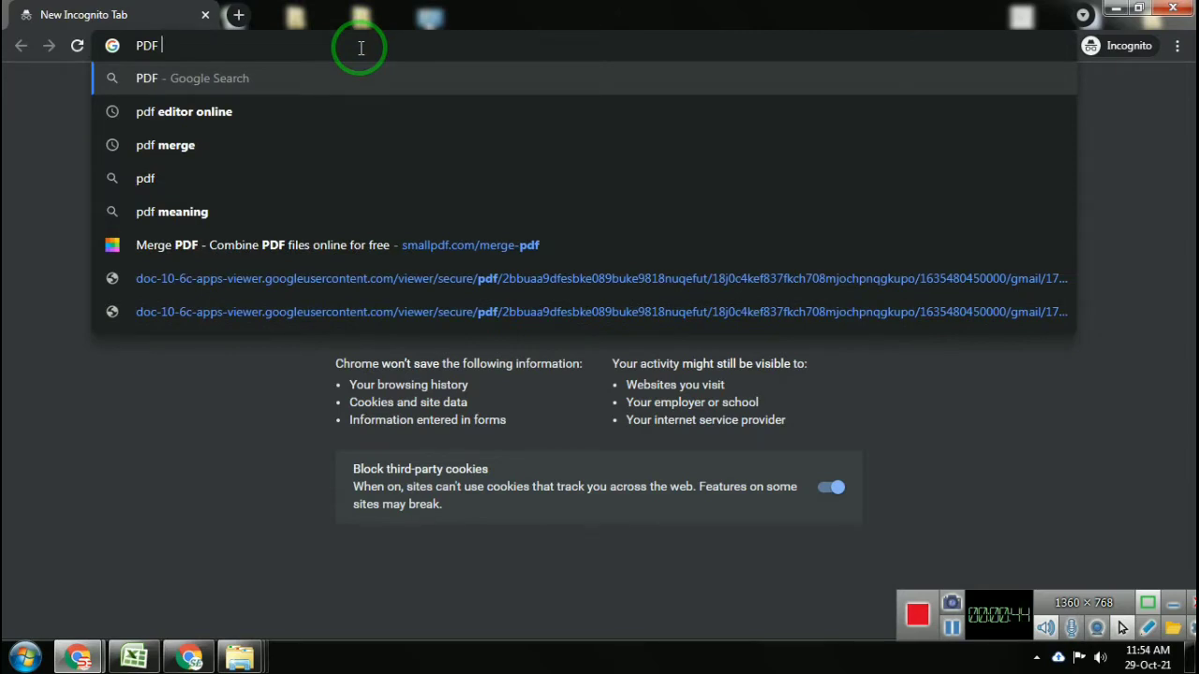
key(Down)
key(Return)
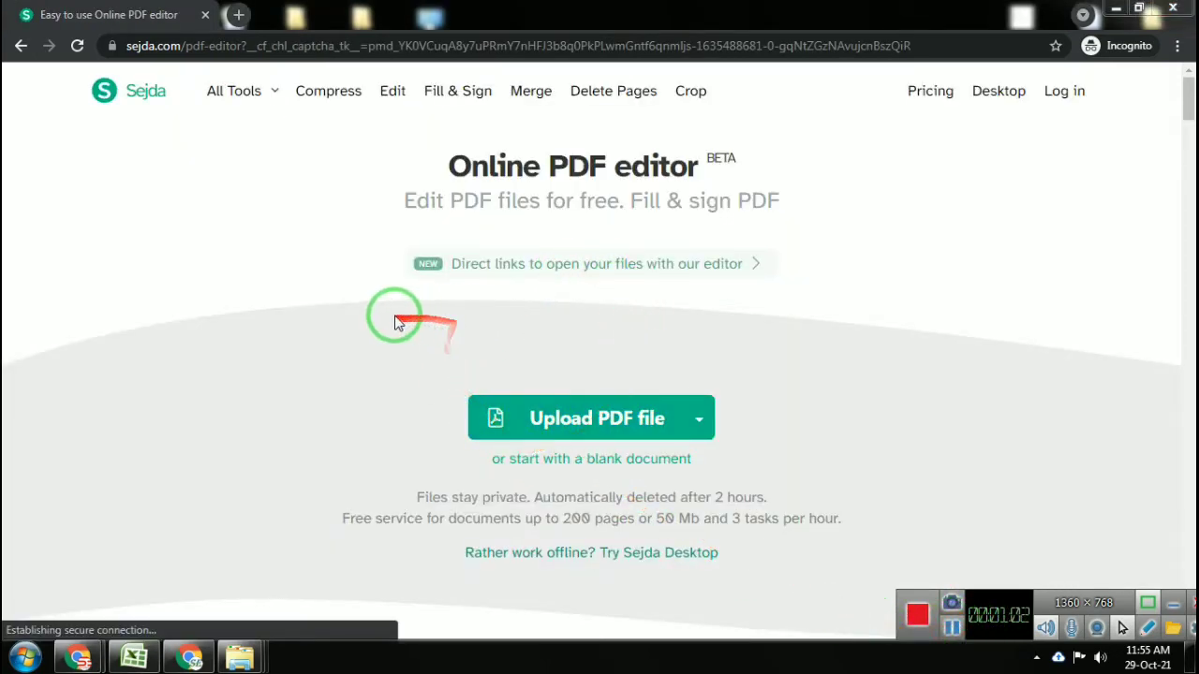
- Drag the H-13 TC 132 , 162 certificate from the desktop into Sejda's upload area
click(695, 429)
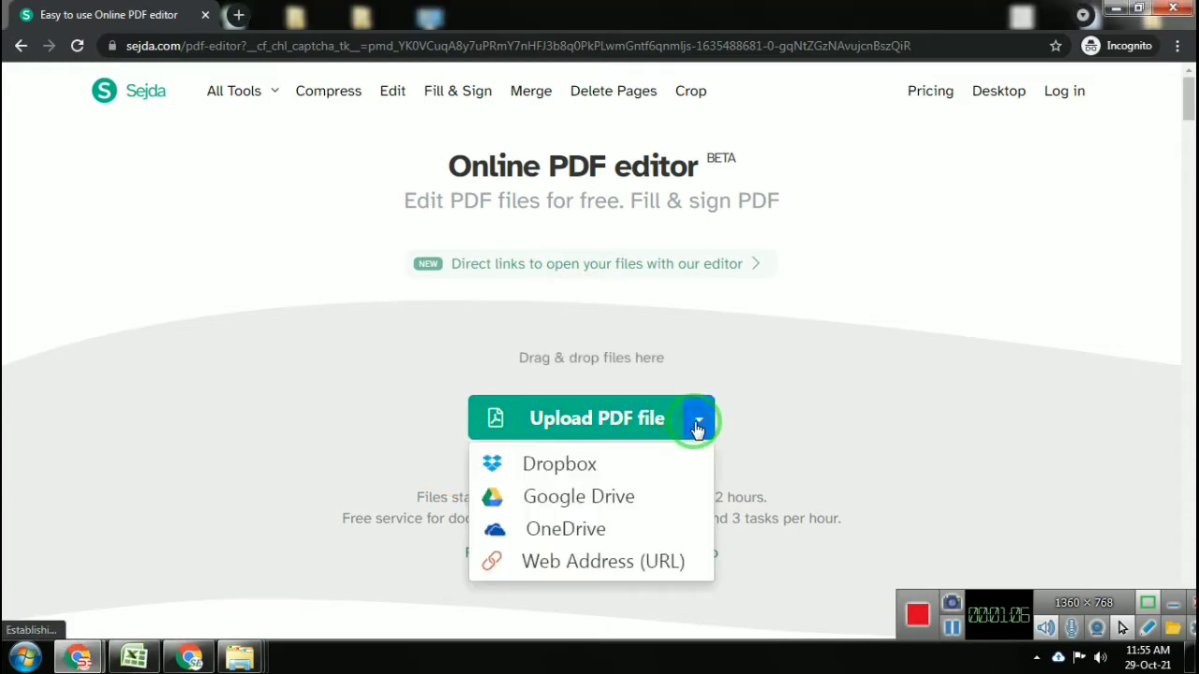
click(847, 414)
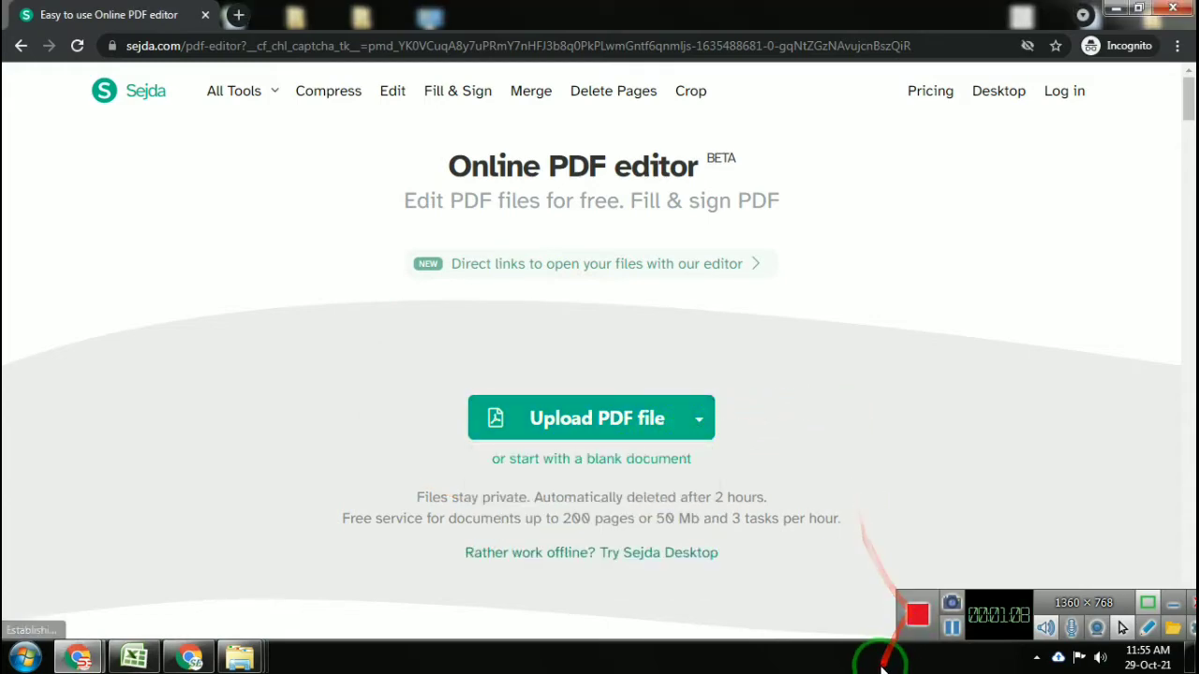
key(super+d)
click(383, 184)
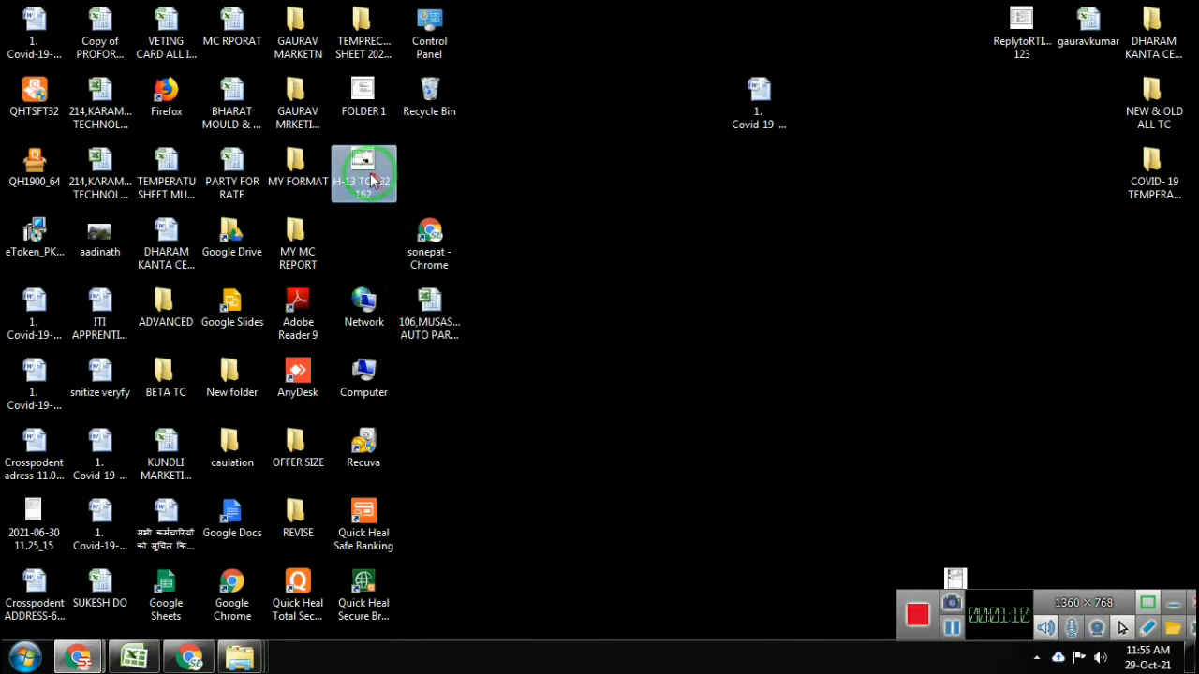
mouse_move(374, 176)
mouse_down()
mouse_move(493, 178)
mouse_move(585, 418)
mouse_up()
key(super+d)
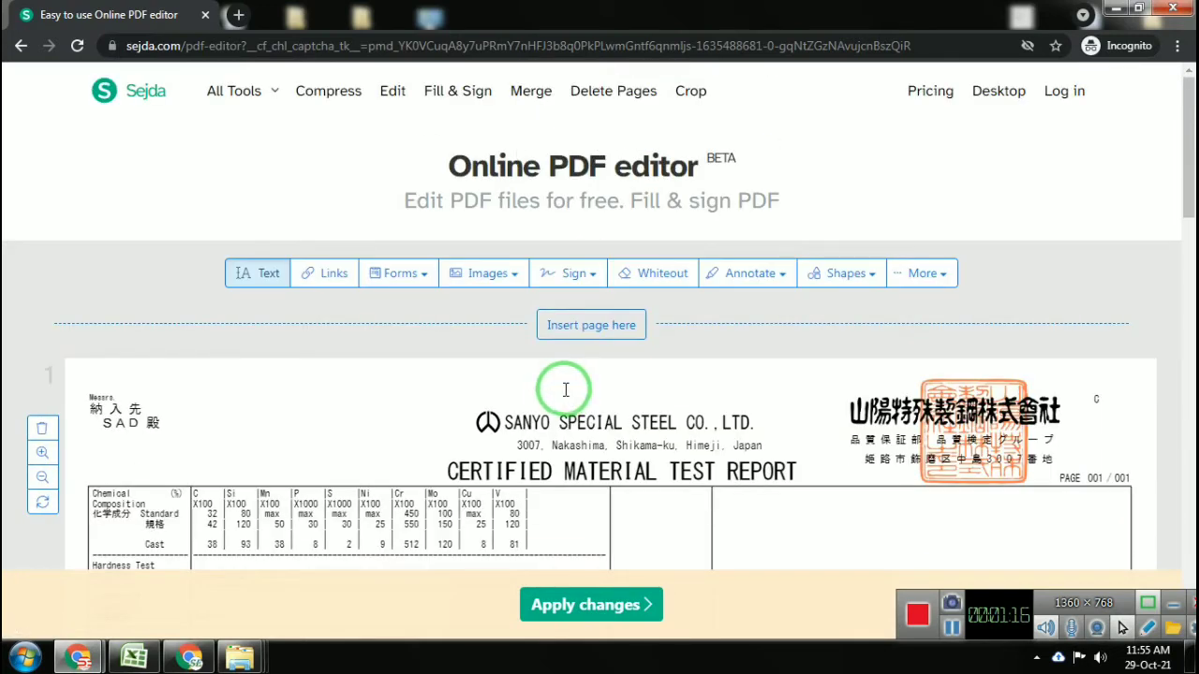
- Scroll to page 1's date row and select the whole 2020-03-12 date to replace it with 2021-03-12
click(496, 398)
scroll(487, 397, down, 3)
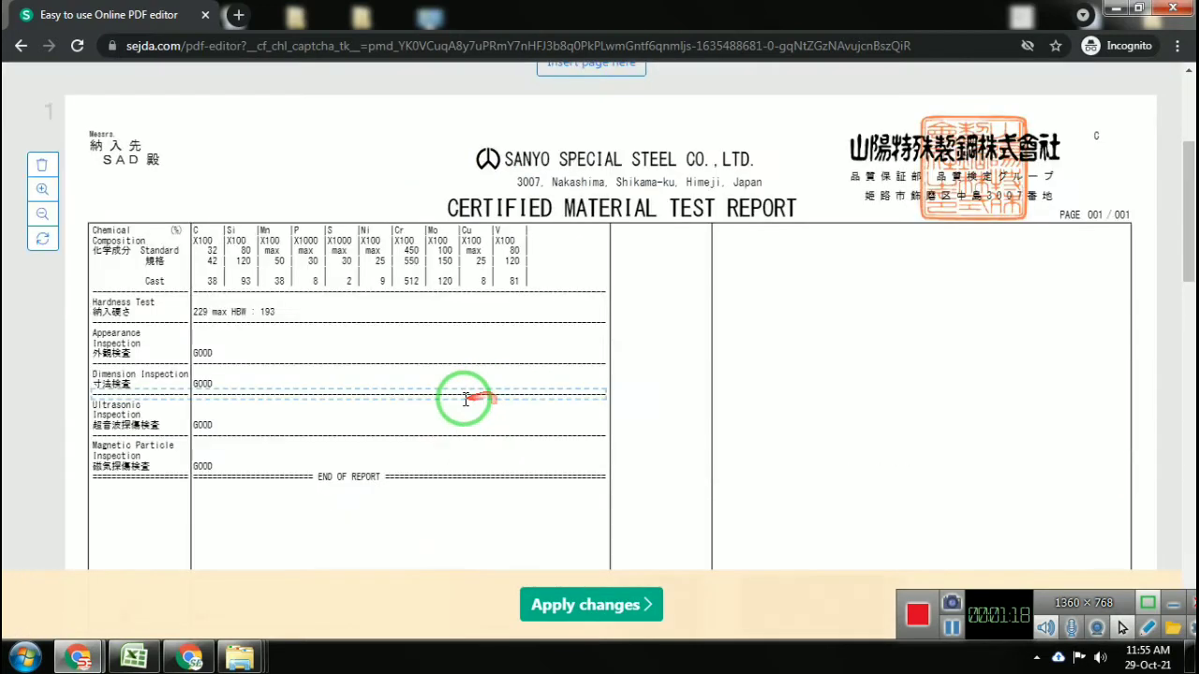
scroll(521, 360, down, 2)
scroll(760, 356, down, 1)
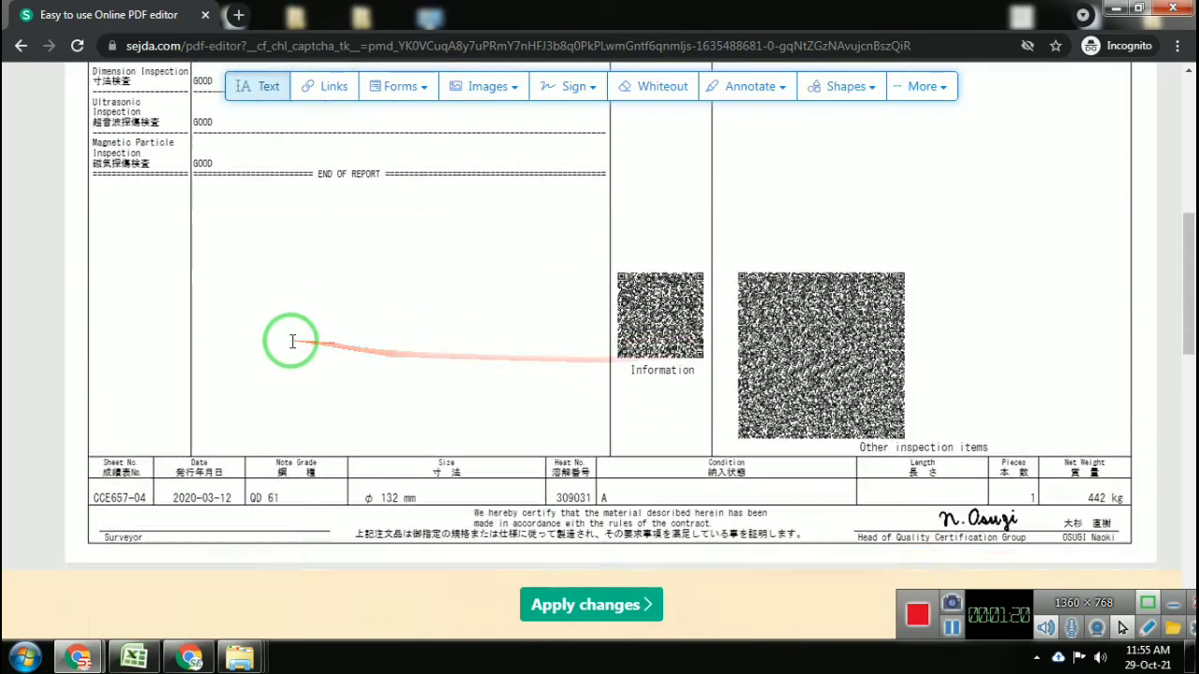
scroll(292, 339, down, 2)
click(214, 353)
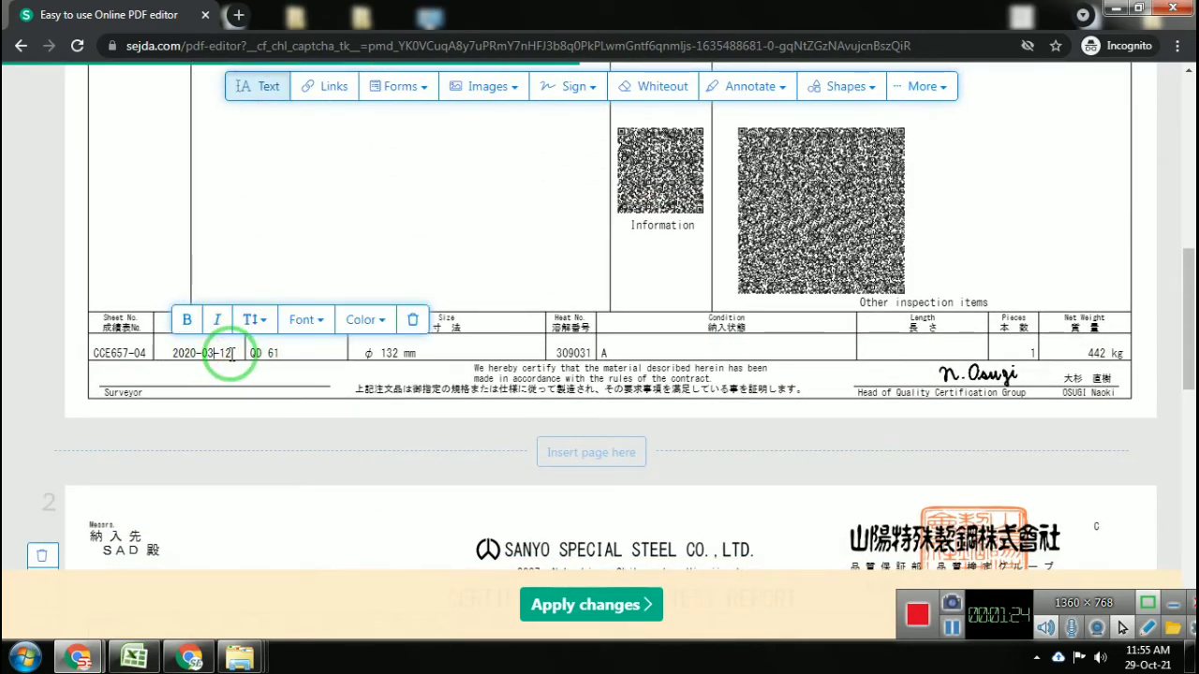
click(225, 353)
click(232, 352)
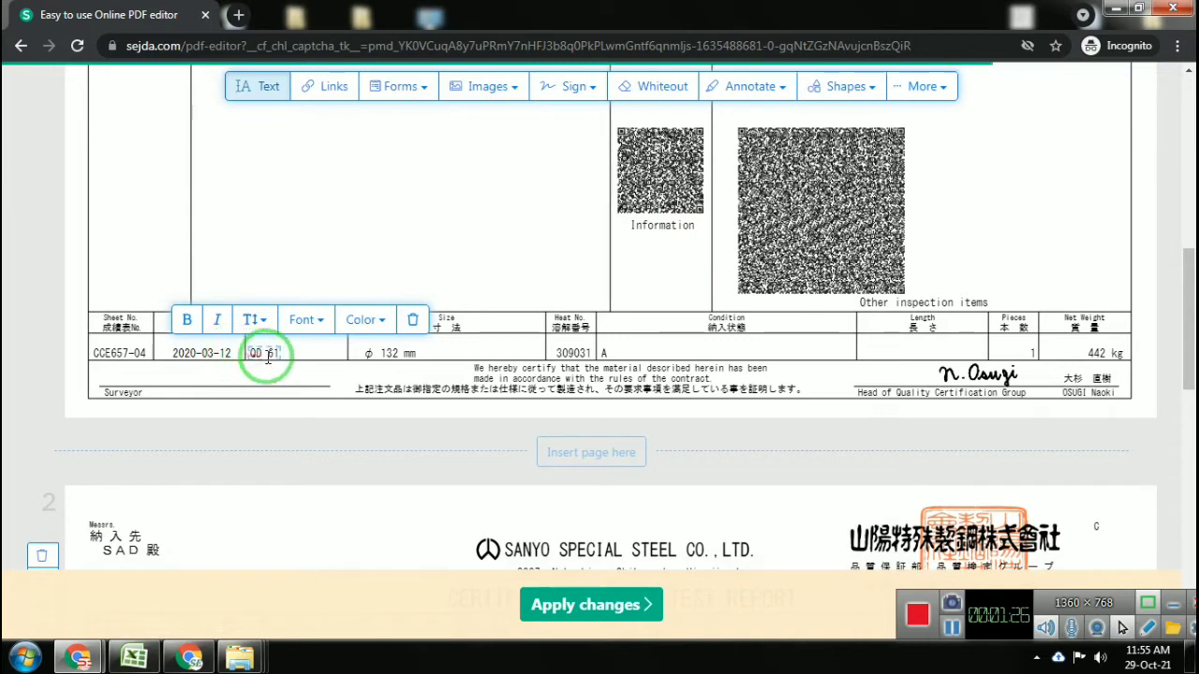
click(330, 376)
click(225, 354)
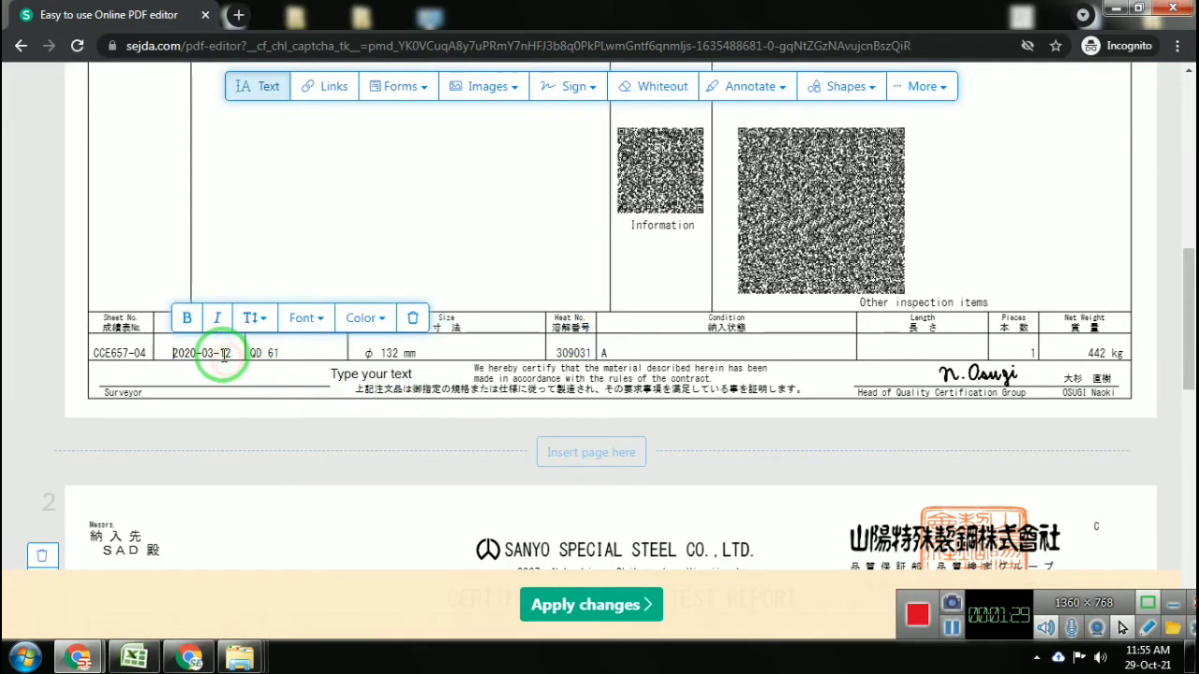
drag(223, 354, 287, 373)
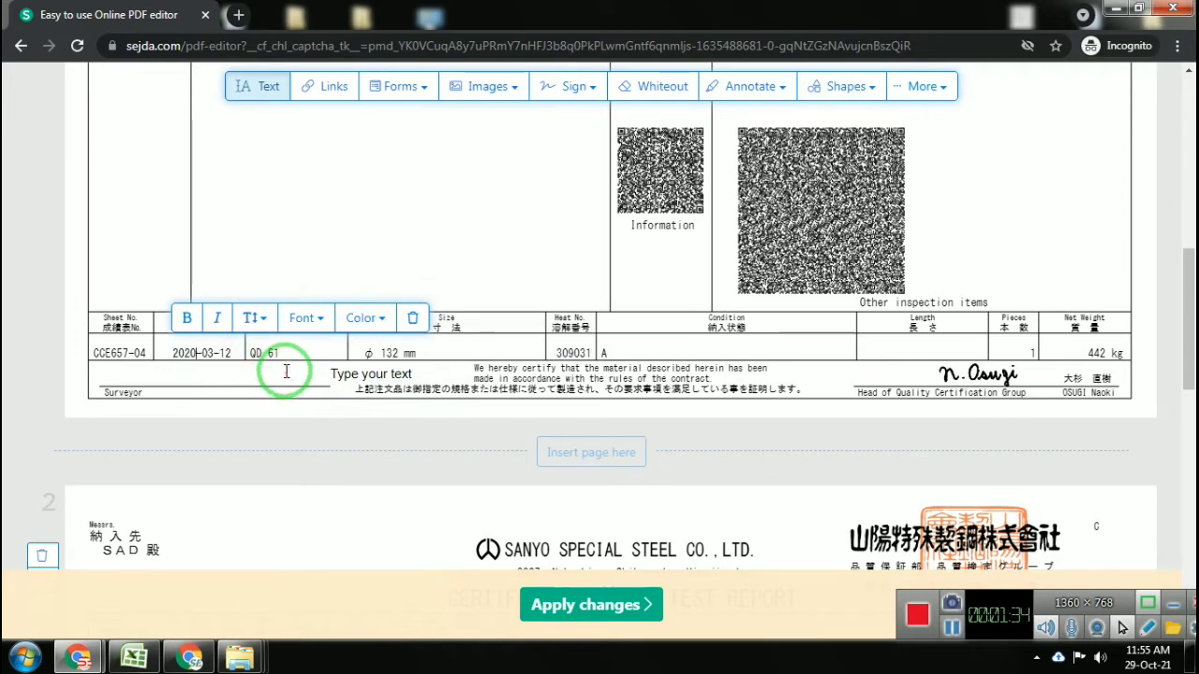
- Delete the stray text boxes accidentally added in the empty report area
click(441, 235)
click(333, 224)
click(455, 228)
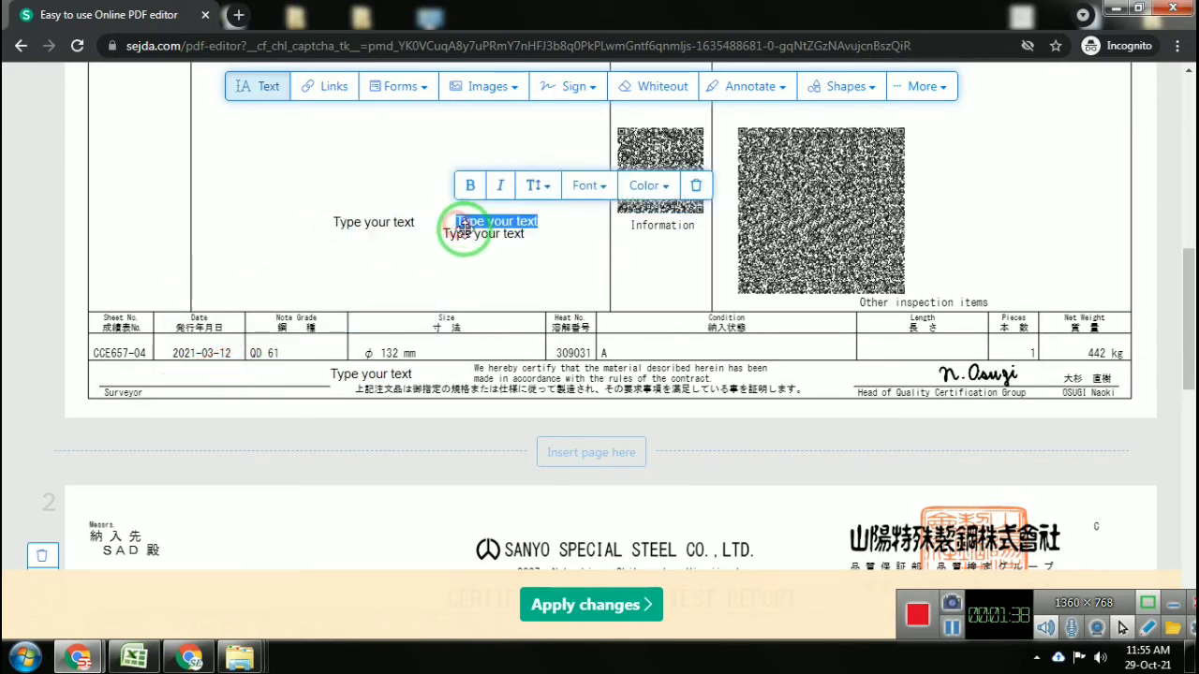
click(696, 185)
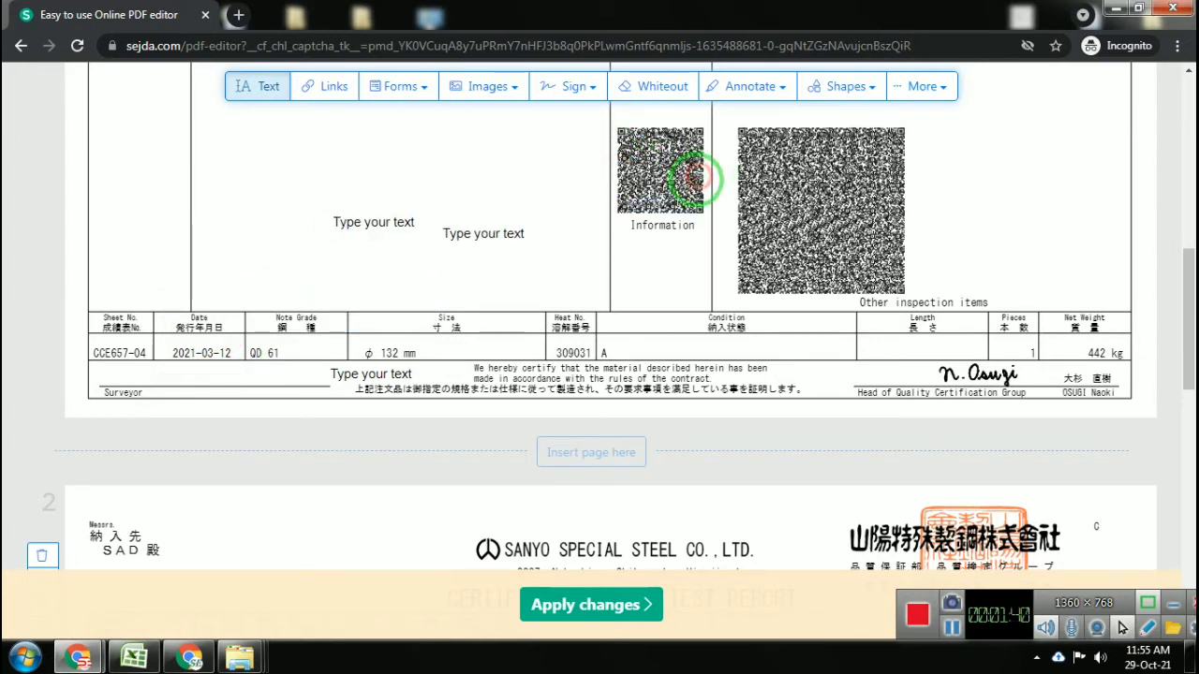
click(354, 223)
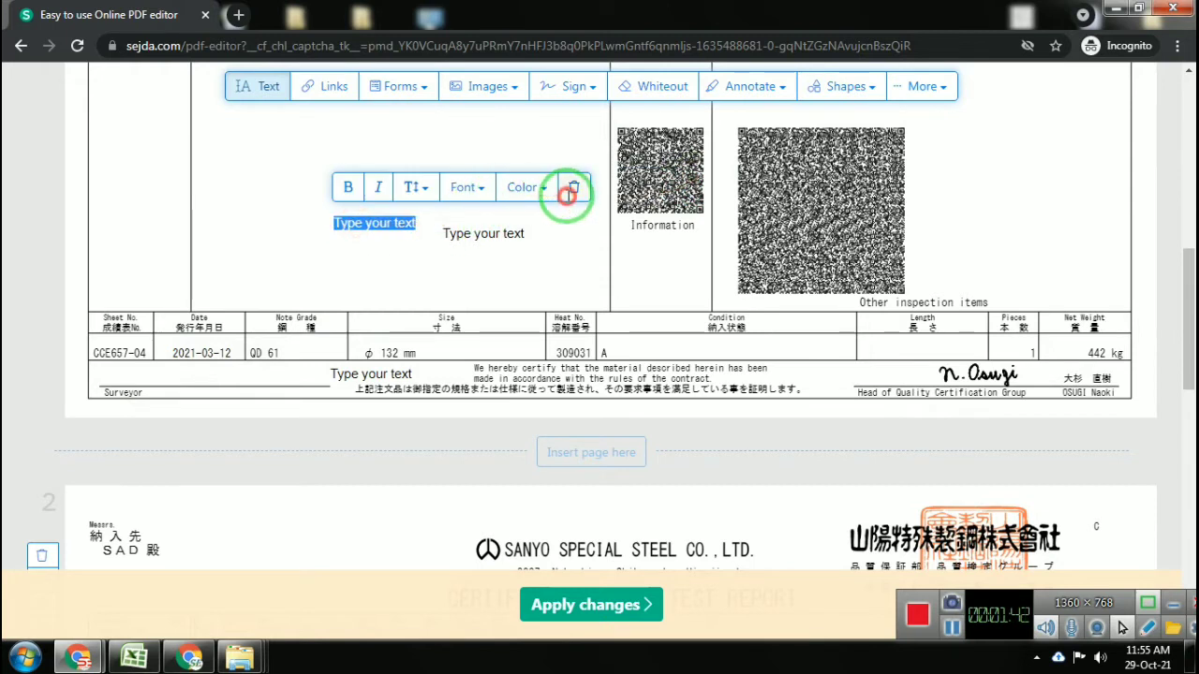
click(569, 190)
- Delete the two remaining 'Type your text' placeholder boxes, then move on to page 2
click(511, 220)
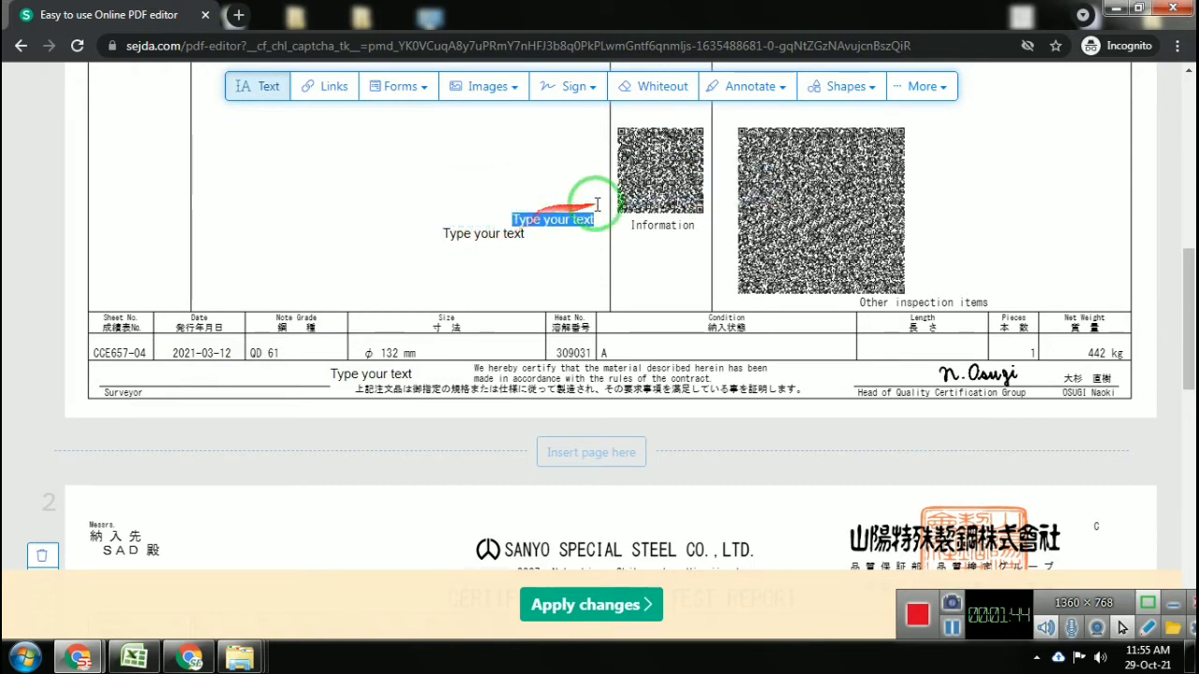
click(576, 225)
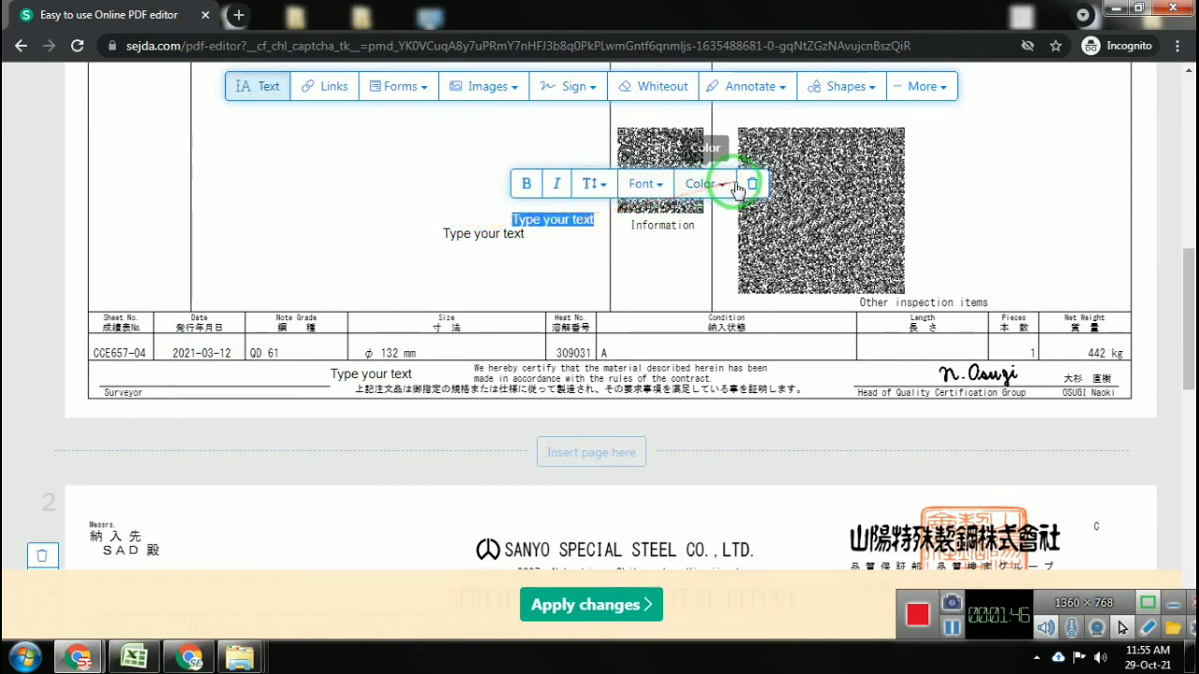
click(754, 183)
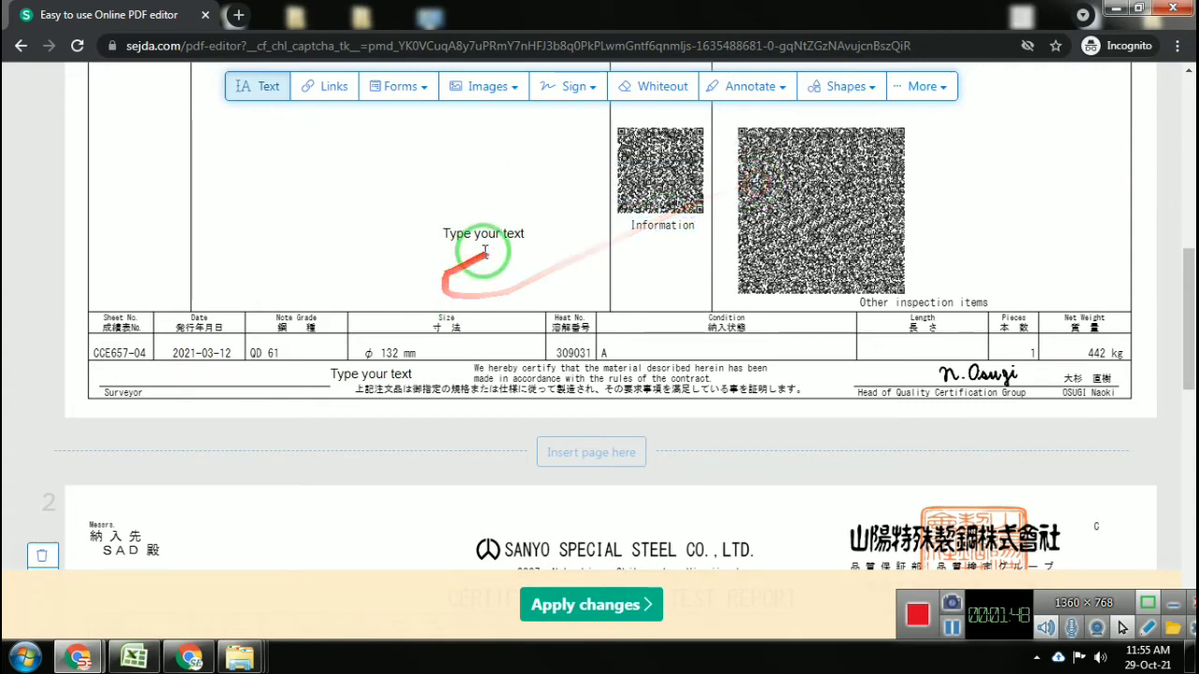
click(482, 234)
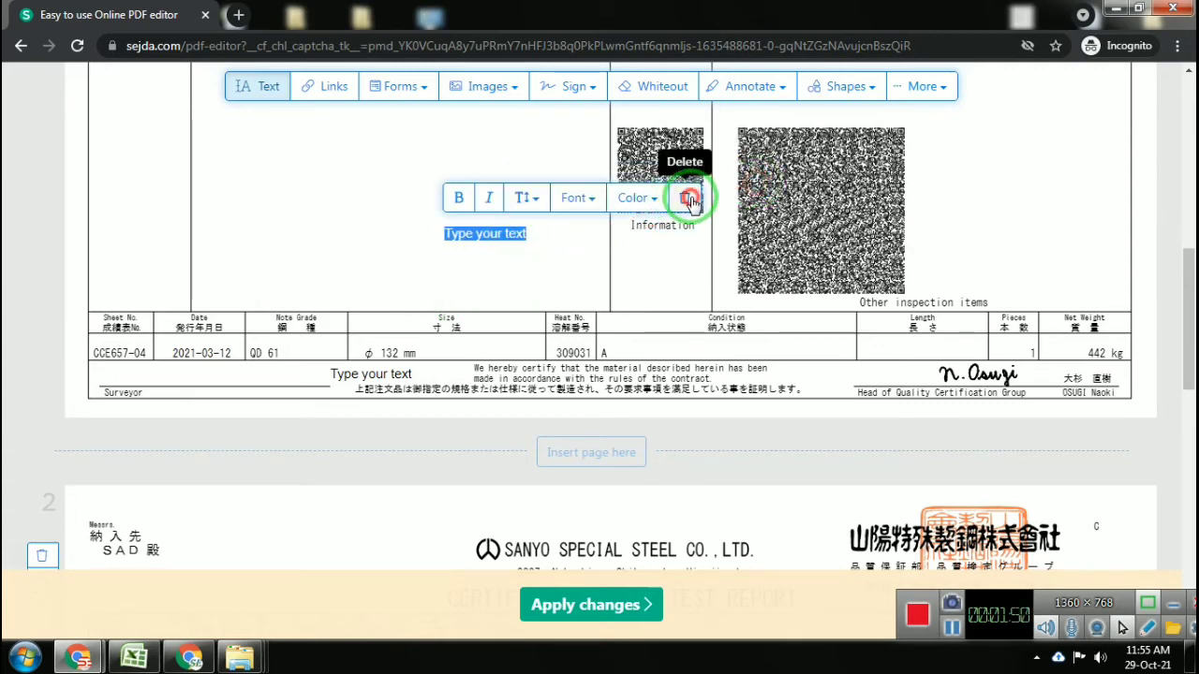
click(685, 199)
scroll(272, 380, down, 4)
- Change page 2's date to 2021-03-12 and apply changes, confirming the unused text edits prompt
scroll(271, 379, down, 5)
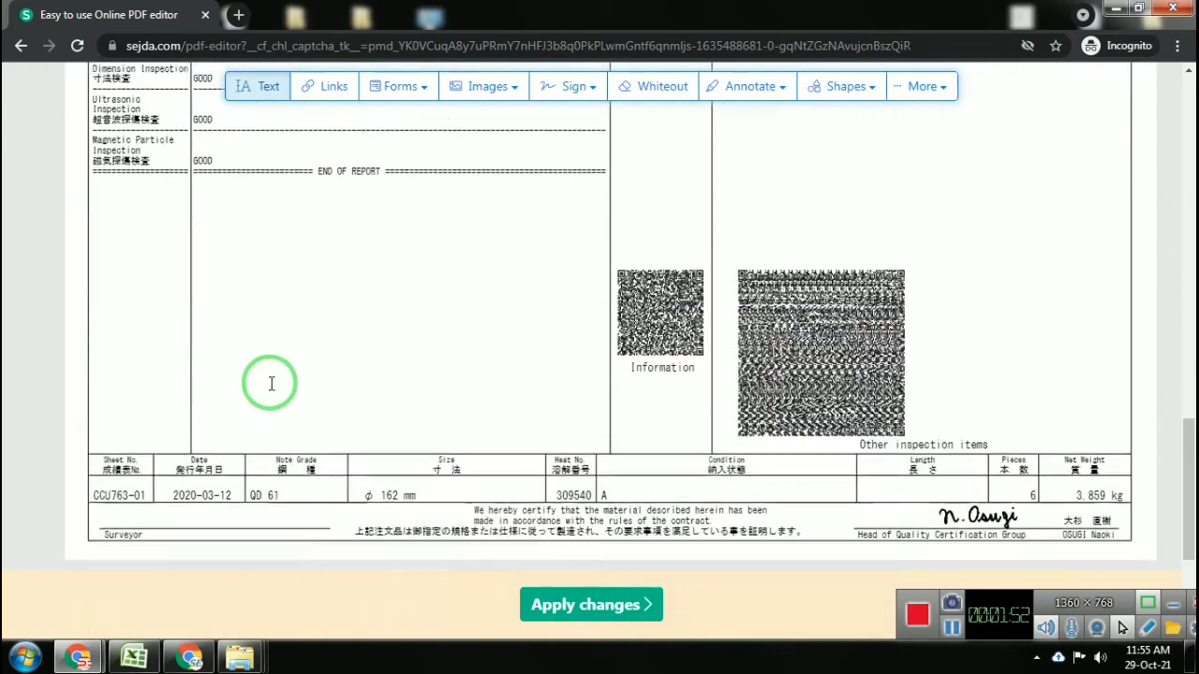
click(201, 401)
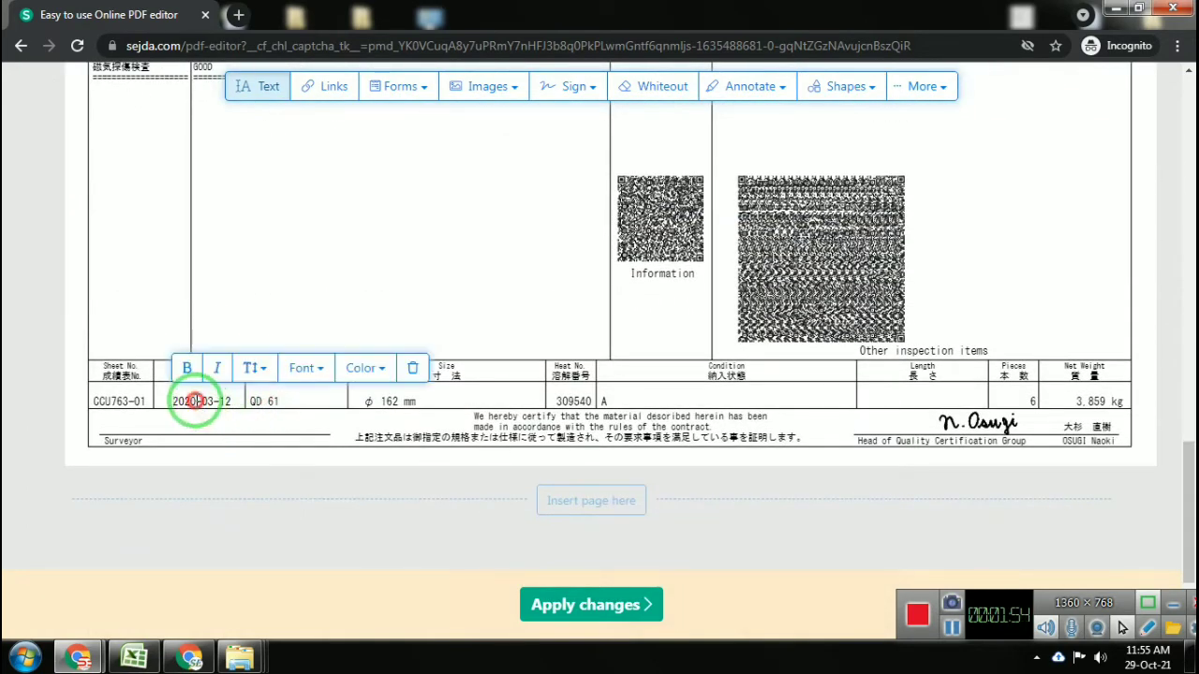
drag(195, 400, 233, 406)
text(1)
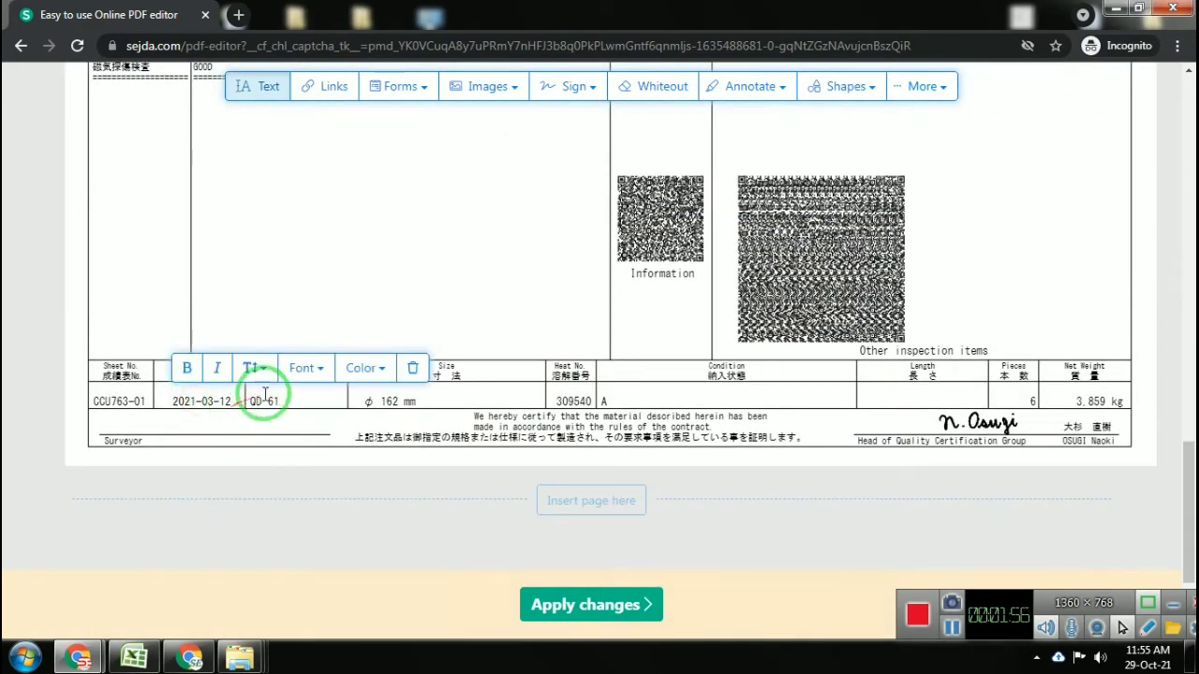
click(583, 610)
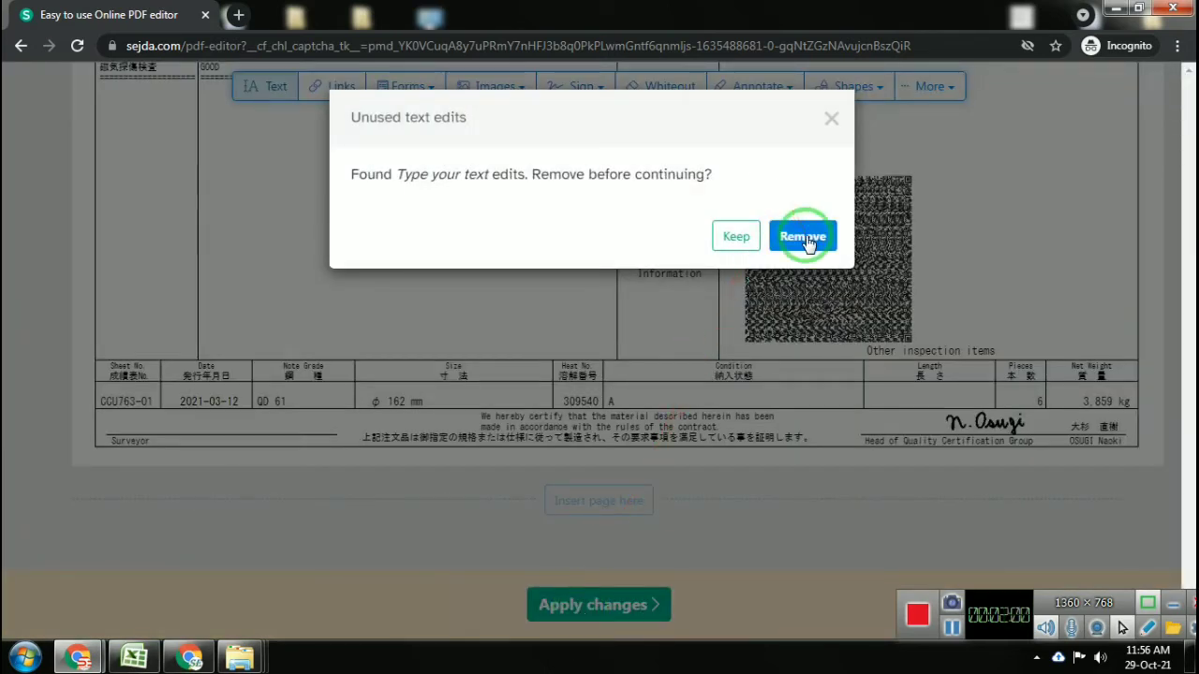
click(732, 239)
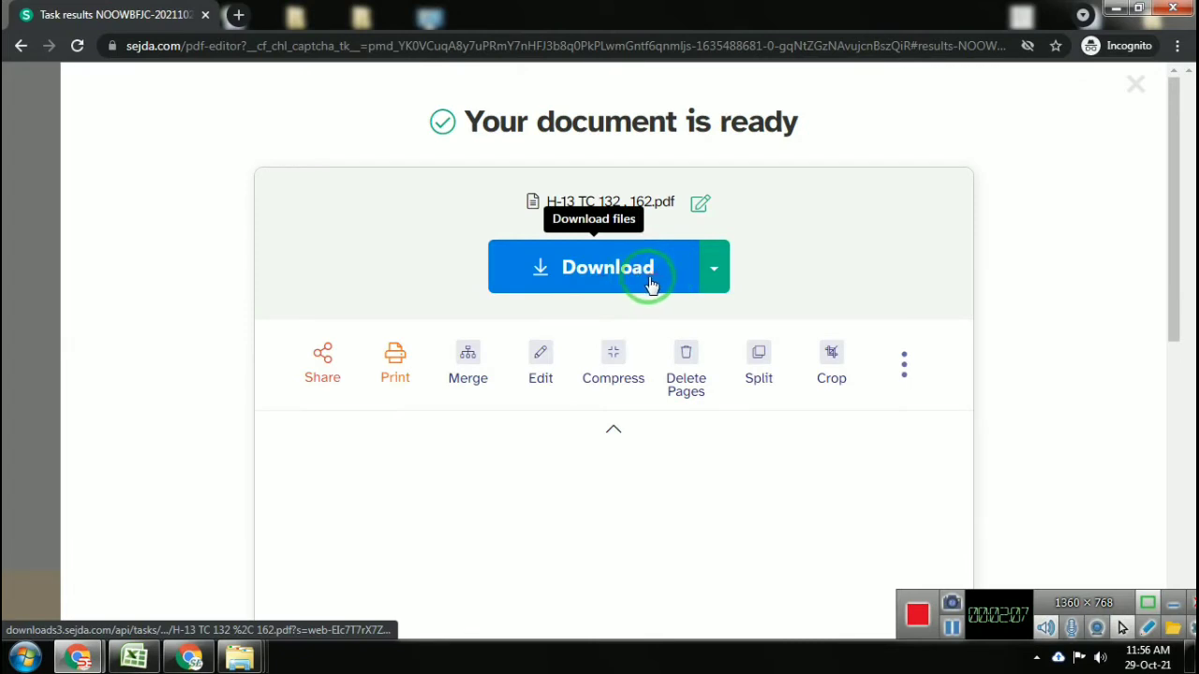
- Download the edited H-13 TC 132 , 162.pdf from the results page
click(650, 284)
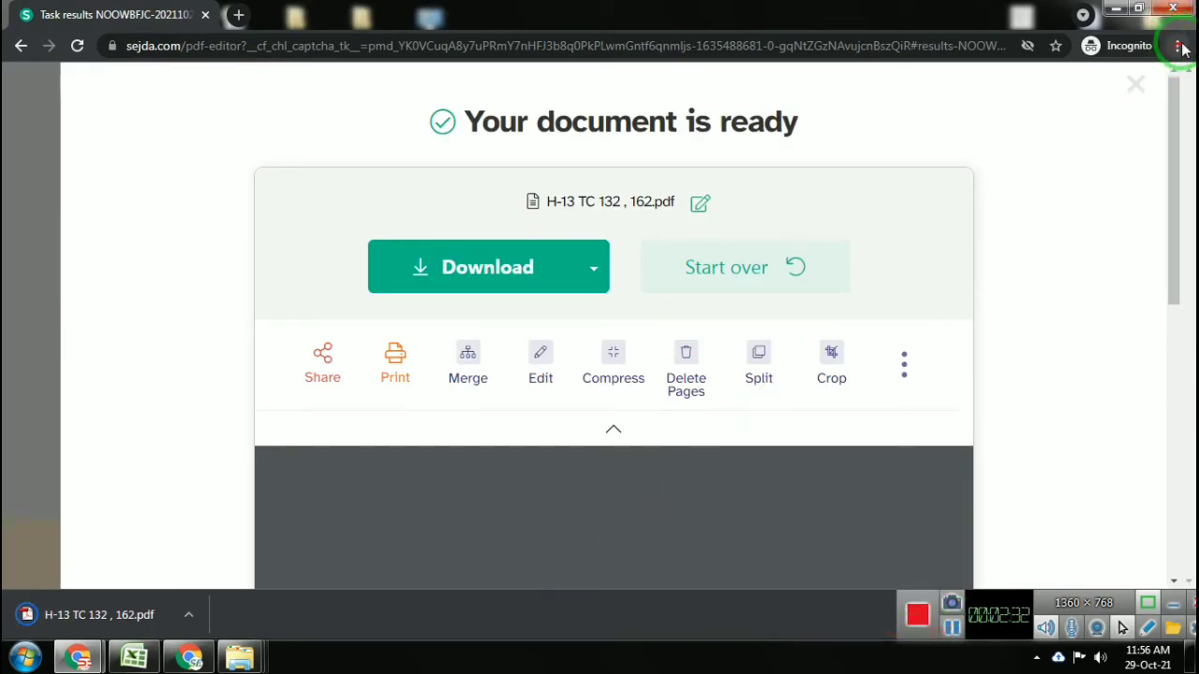
- Show the downloaded H-13 TC 132 , 162.pdf in its folder from Chrome's downloads list
click(1183, 51)
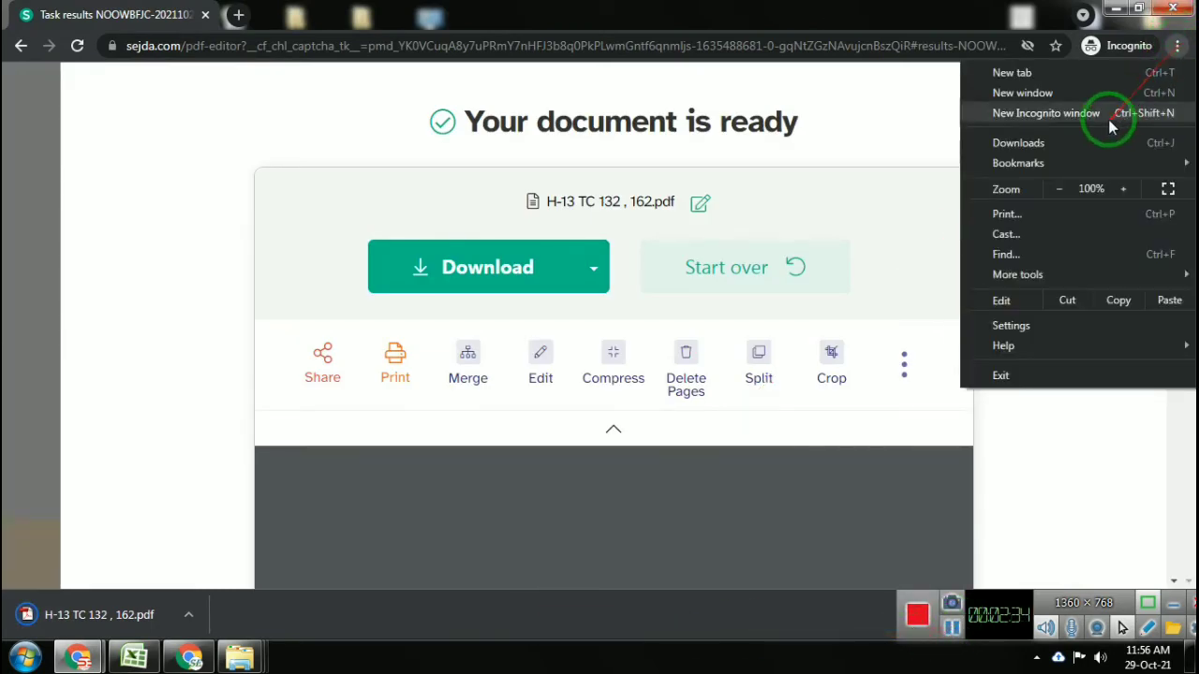
click(1060, 146)
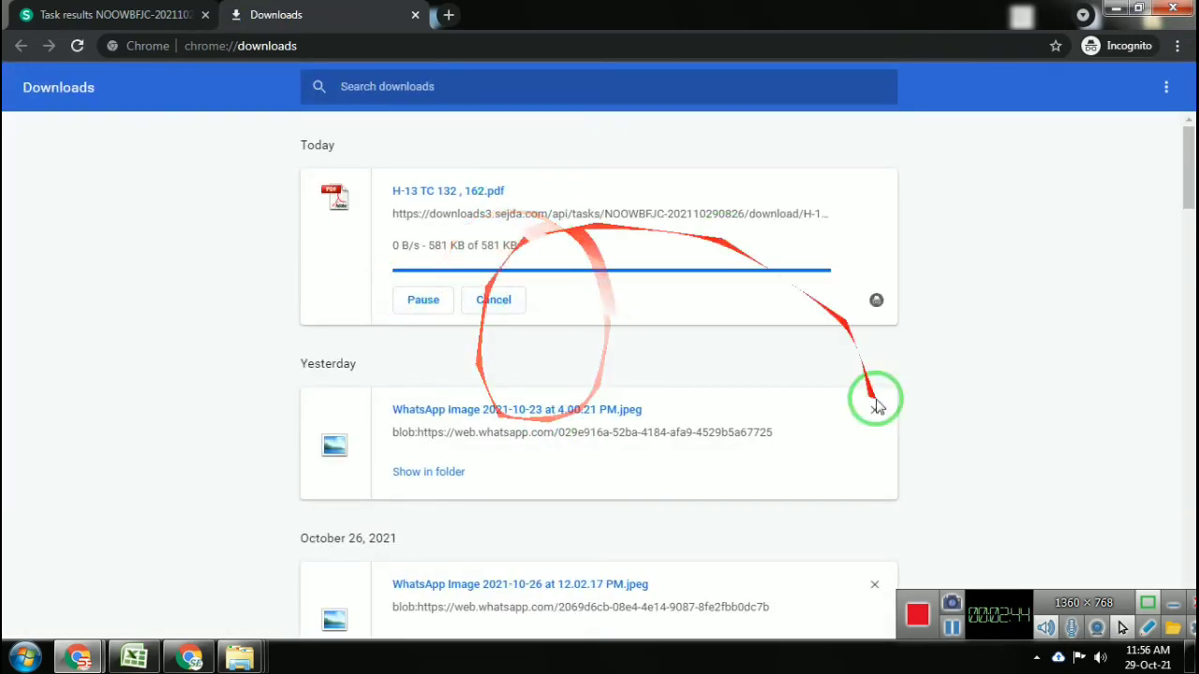
click(872, 407)
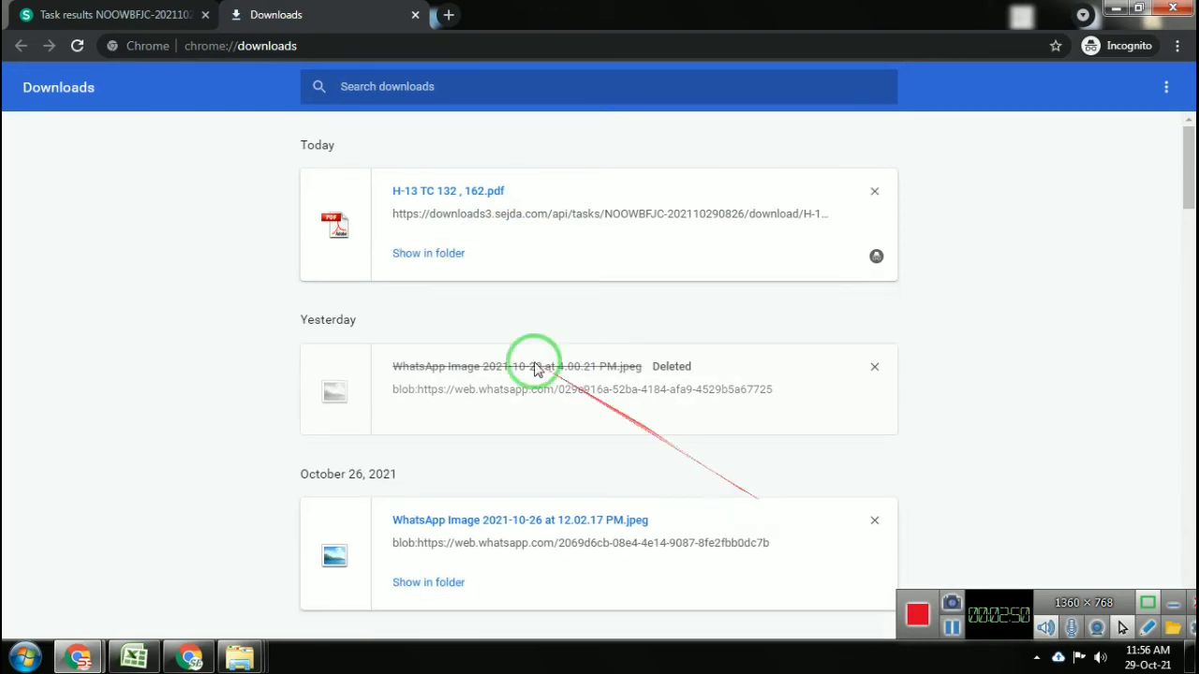
click(417, 254)
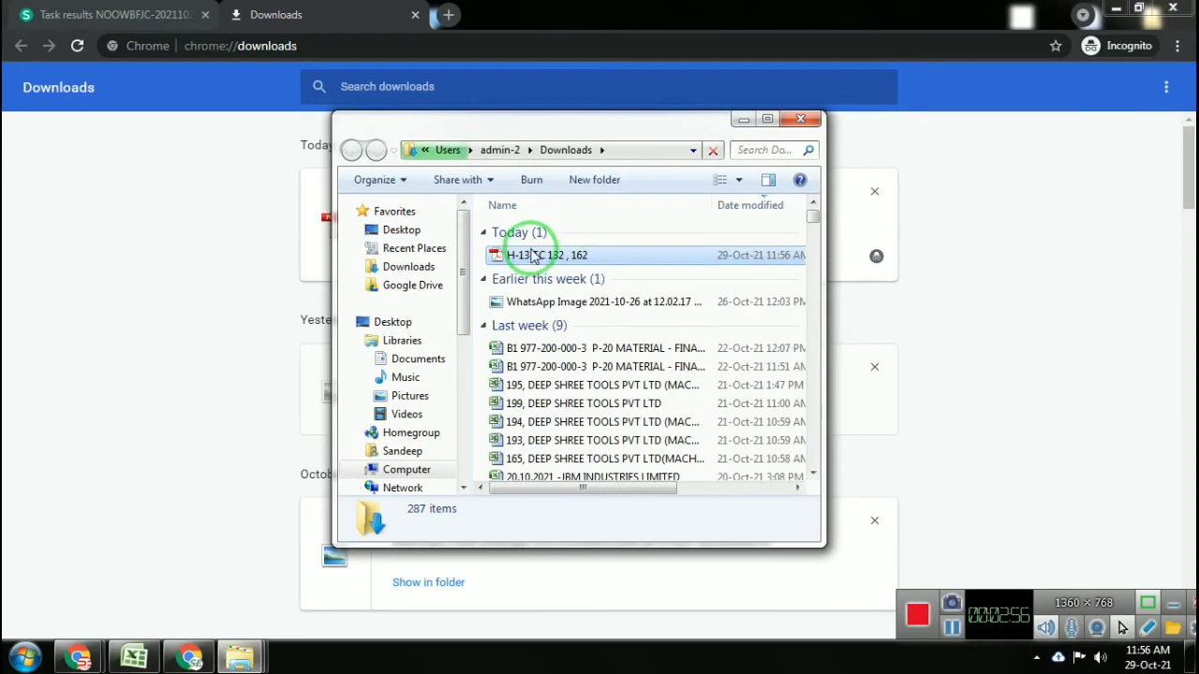
- Select the 580 KB H-13 TC 132 , 162 PDF in the Downloads folder
click(532, 257)
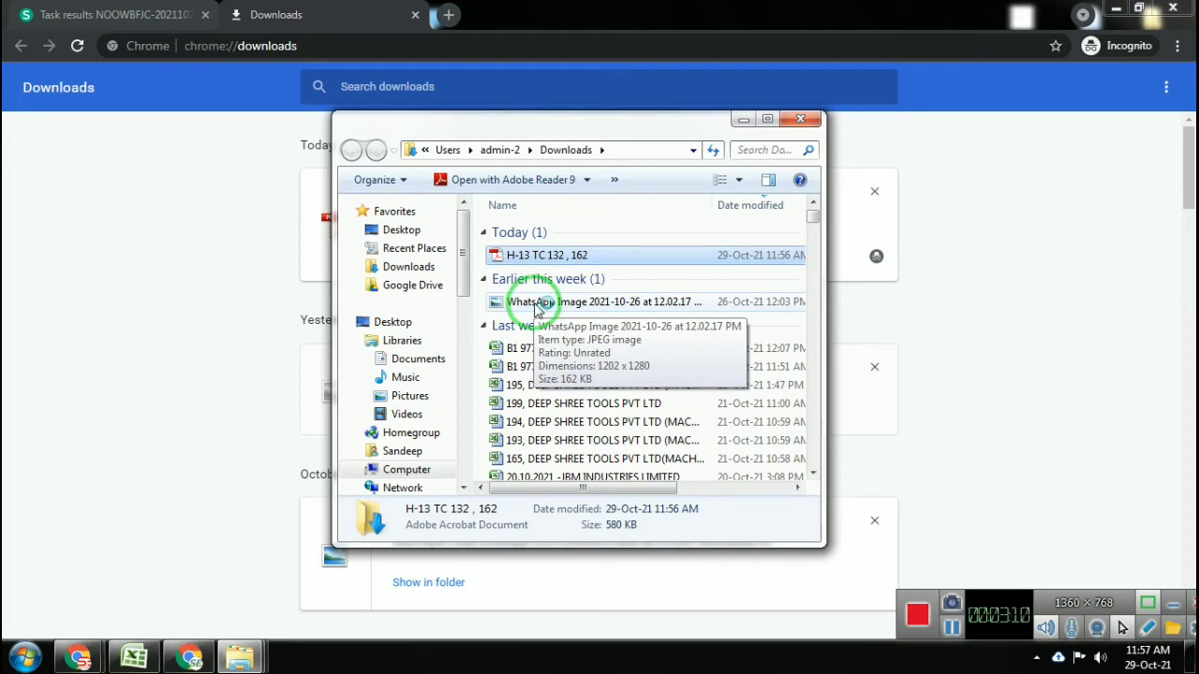
- Open the downloaded PDF in Adobe Reader and check that page 1's date reads 2021-03-12
key(Return)
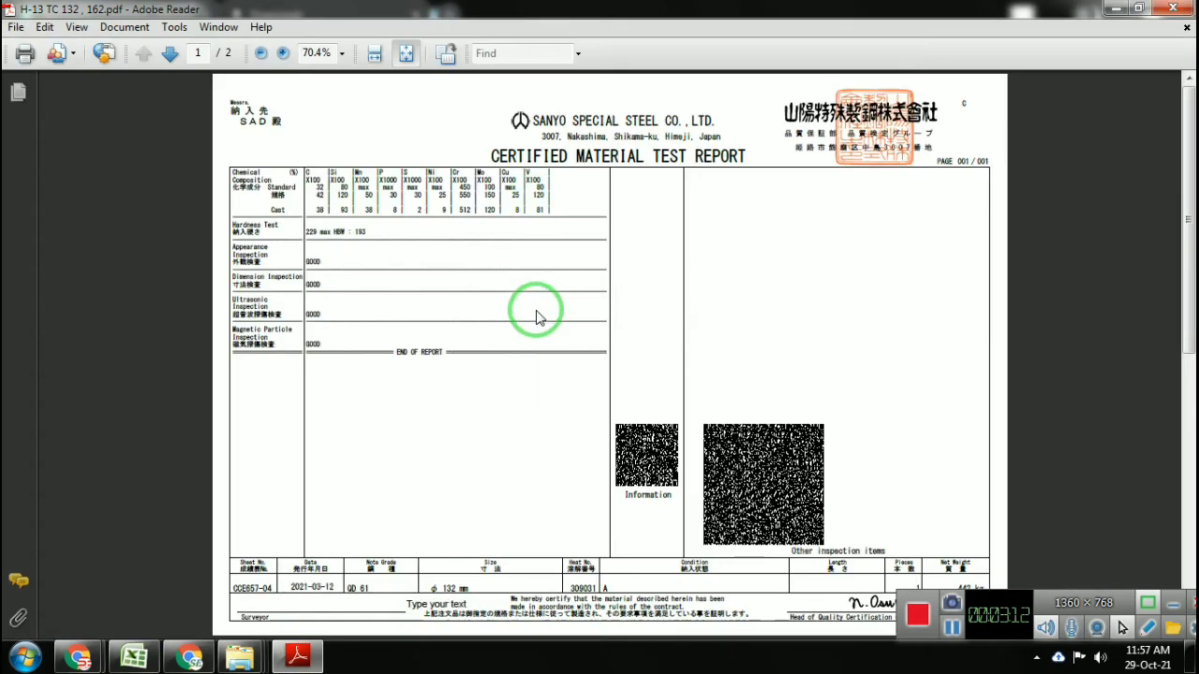
click(293, 592)
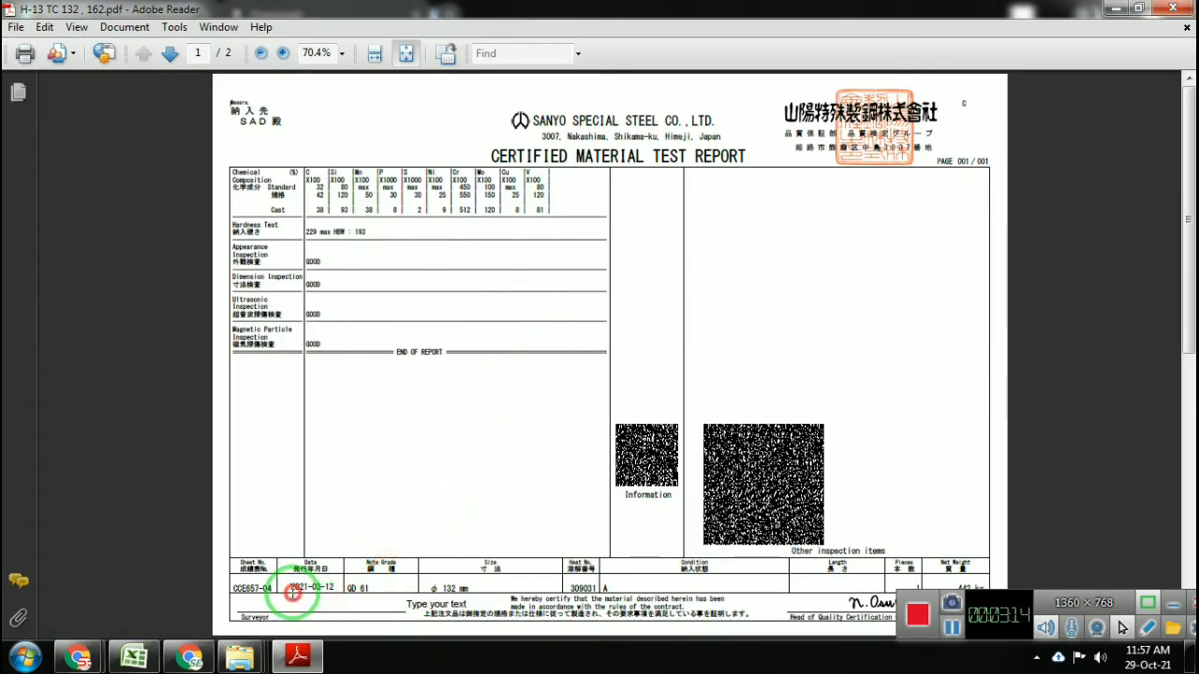
click(312, 584)
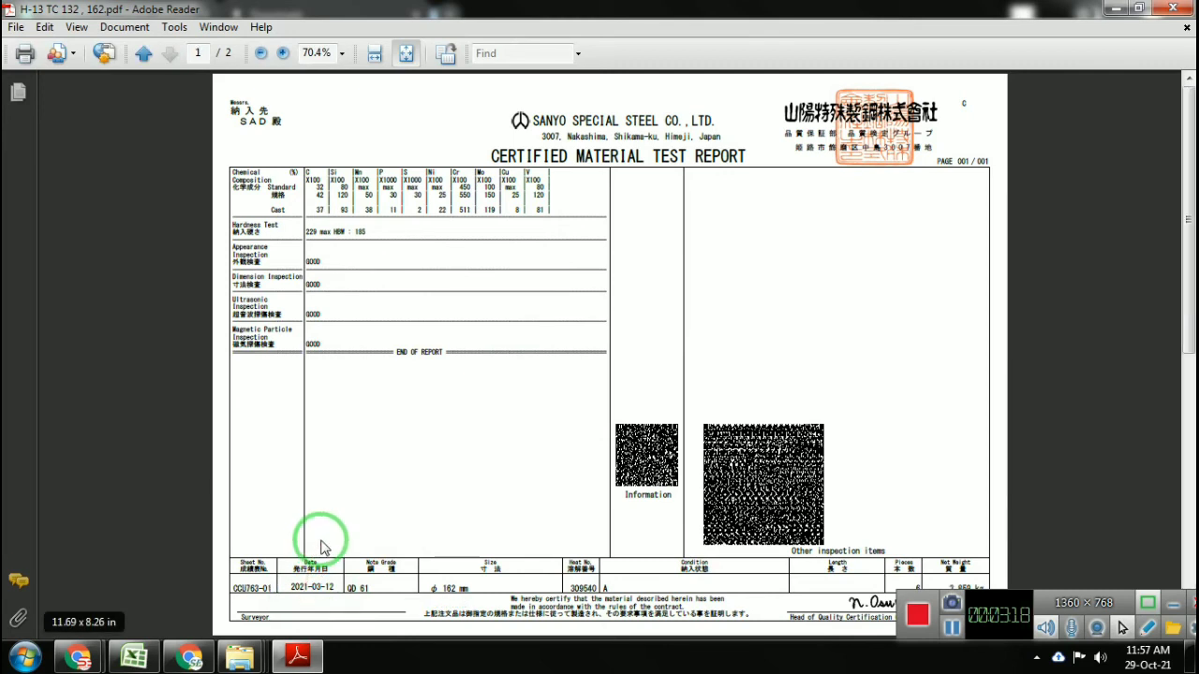
drag(320, 540, 362, 459)
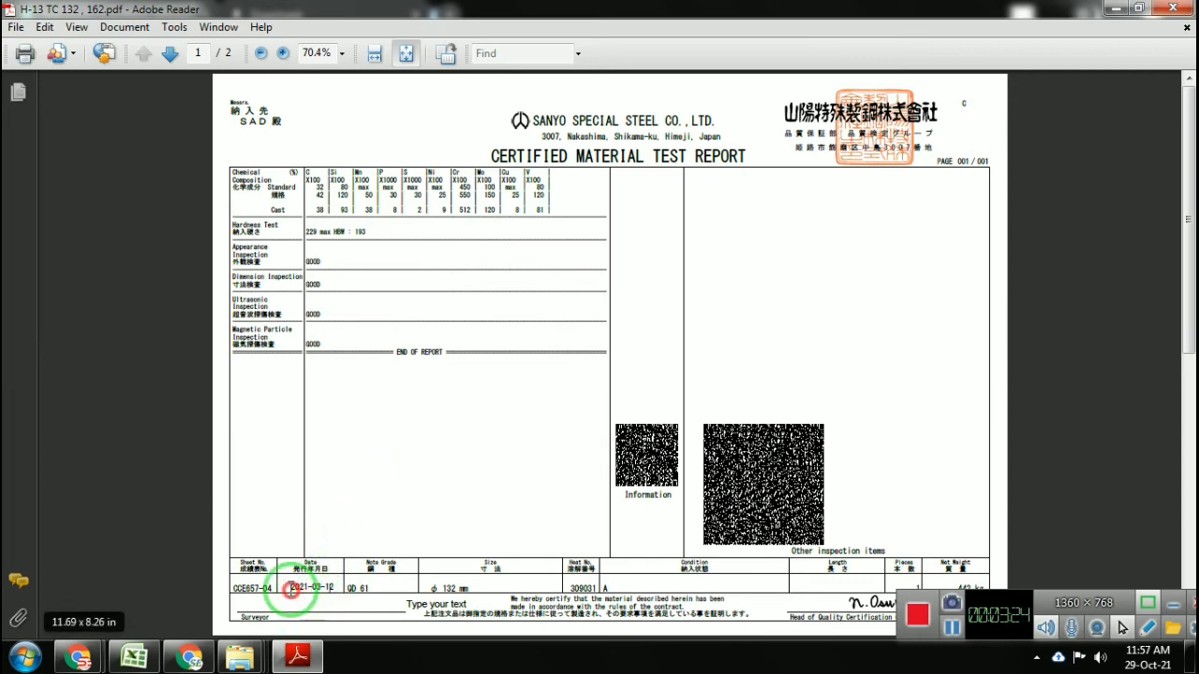
- Scroll to page 2 and confirm its date also reads 2021-03-12
click(292, 588)
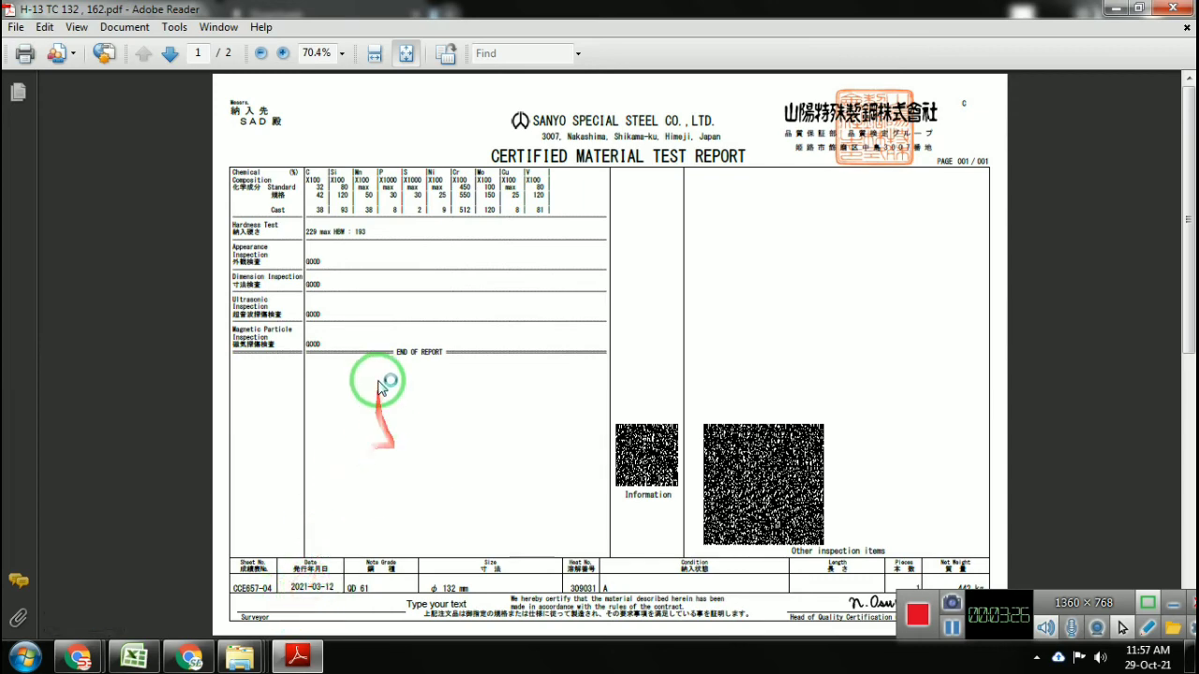
scroll(379, 388, down, 5)
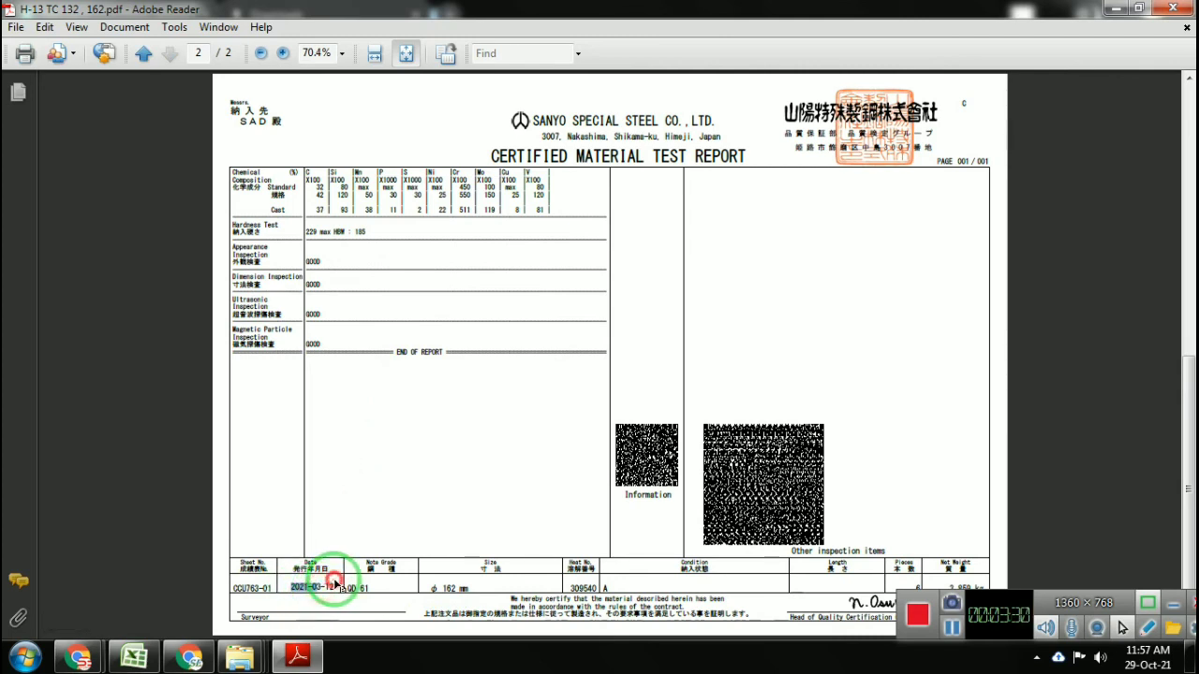
click(334, 585)
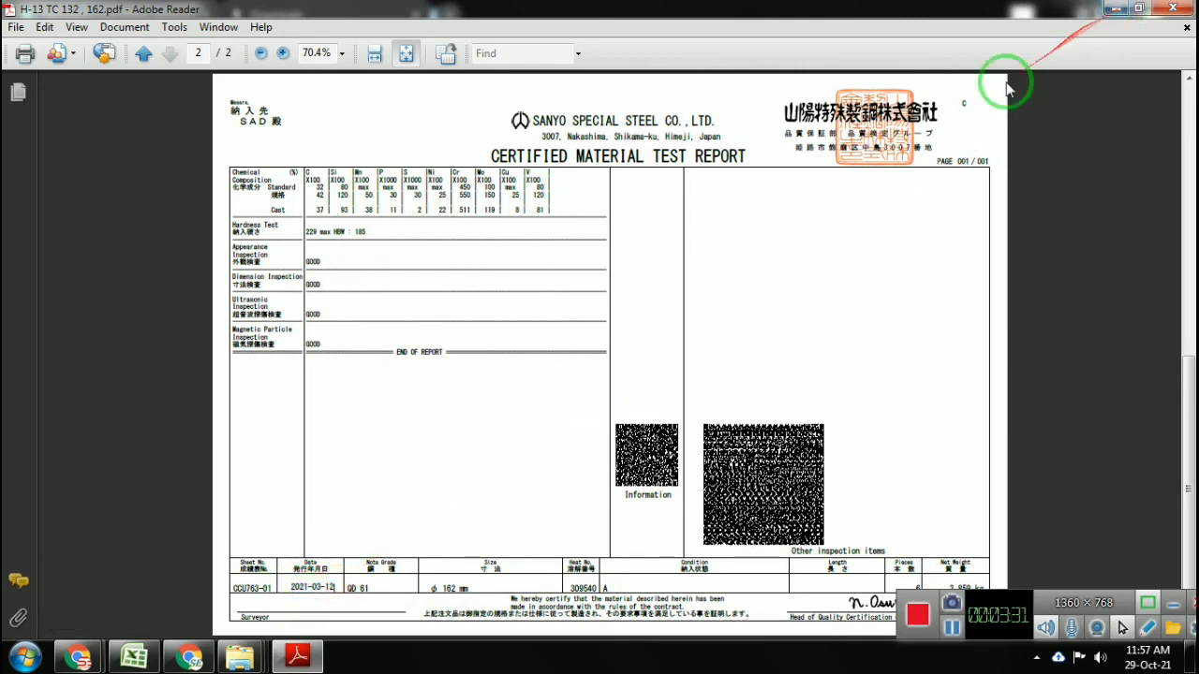
key(super)
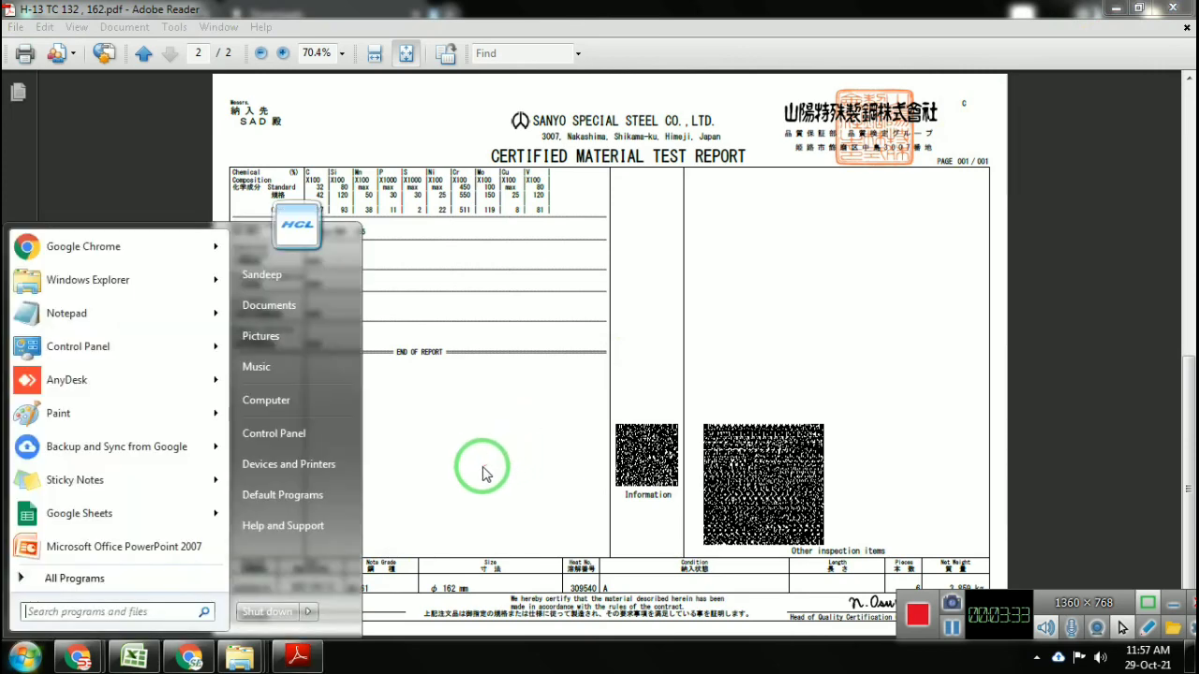
- Show the desktop and open the saved H-13 TC 132 , 162.pdf copy in Adobe Reader
key(super+d)
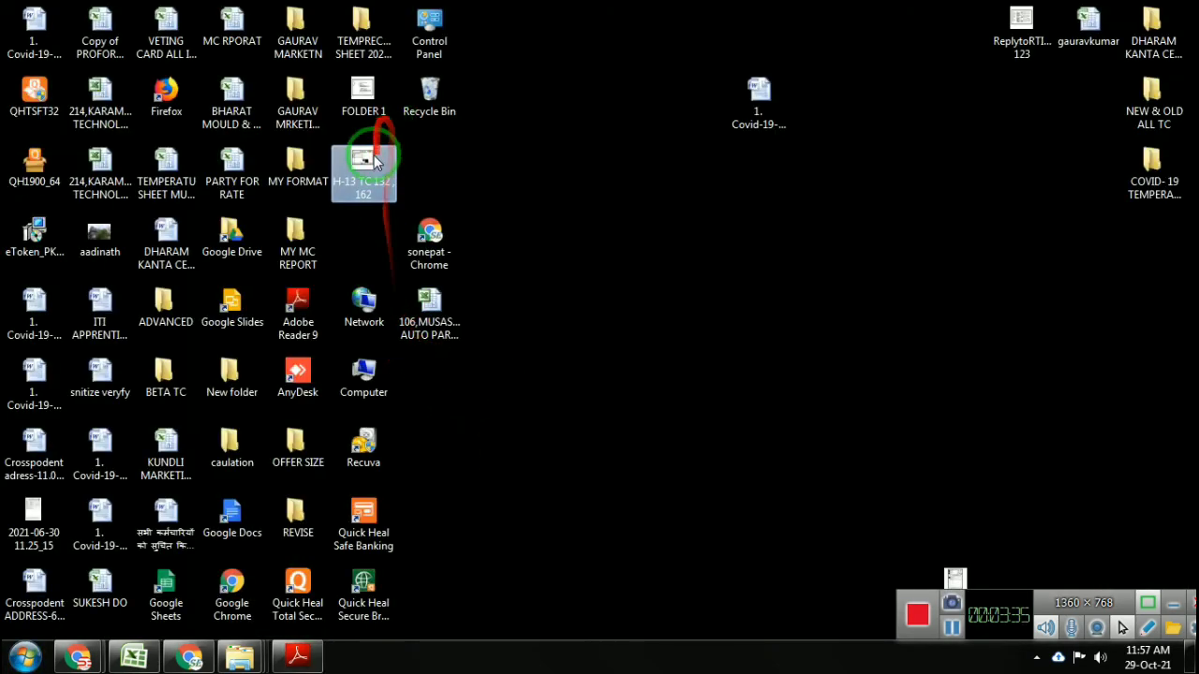
double_click(374, 171)
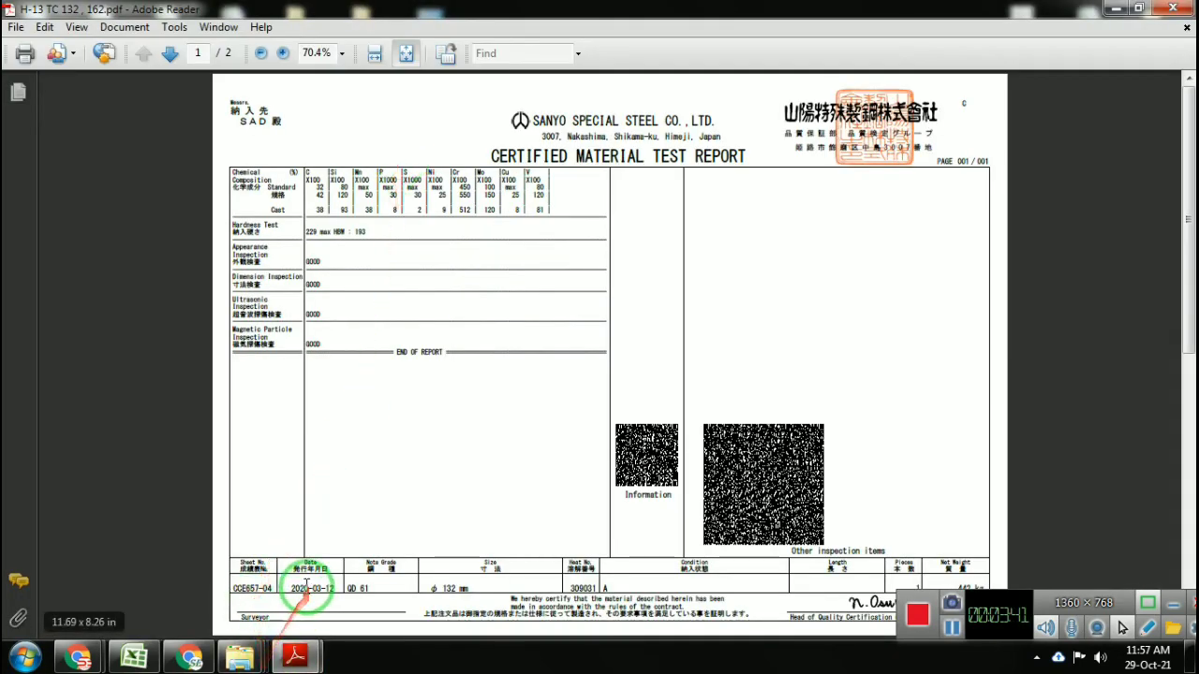
- Check the original copy's 2020-03-12 date on page 2, then switch to the other Reader window
mouse_move(302, 588)
mouse_down()
mouse_move(335, 589)
mouse_move(1123, 45)
mouse_up()
scroll(343, 583, down, 2)
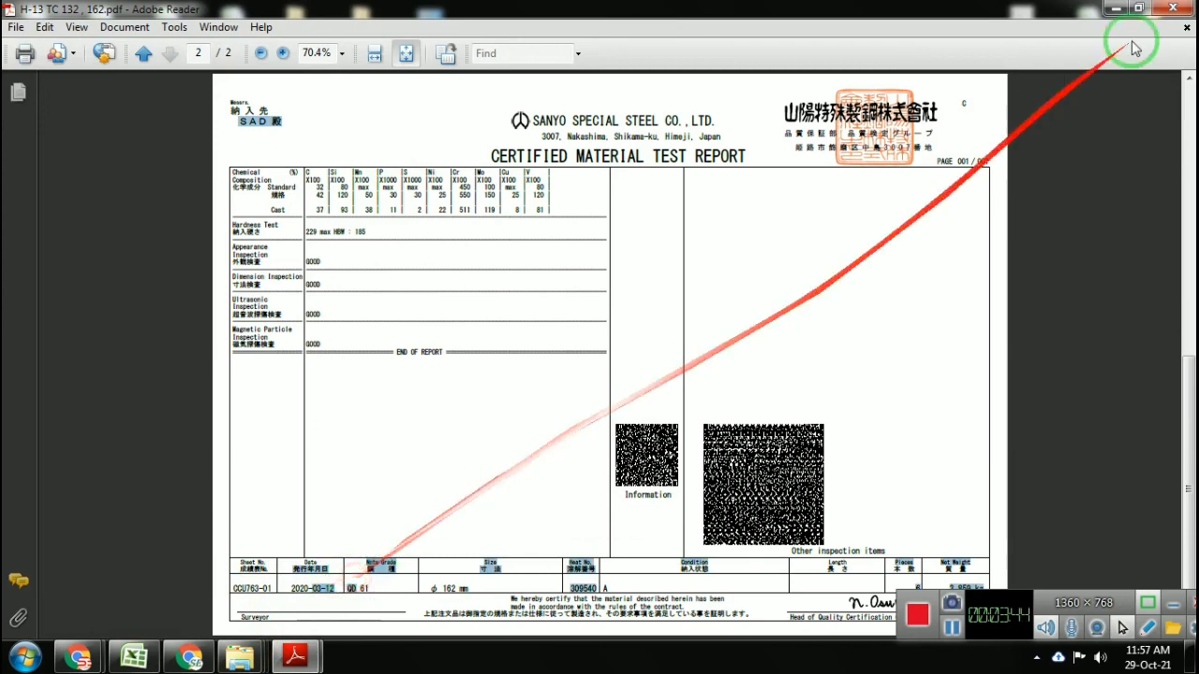
click(284, 660)
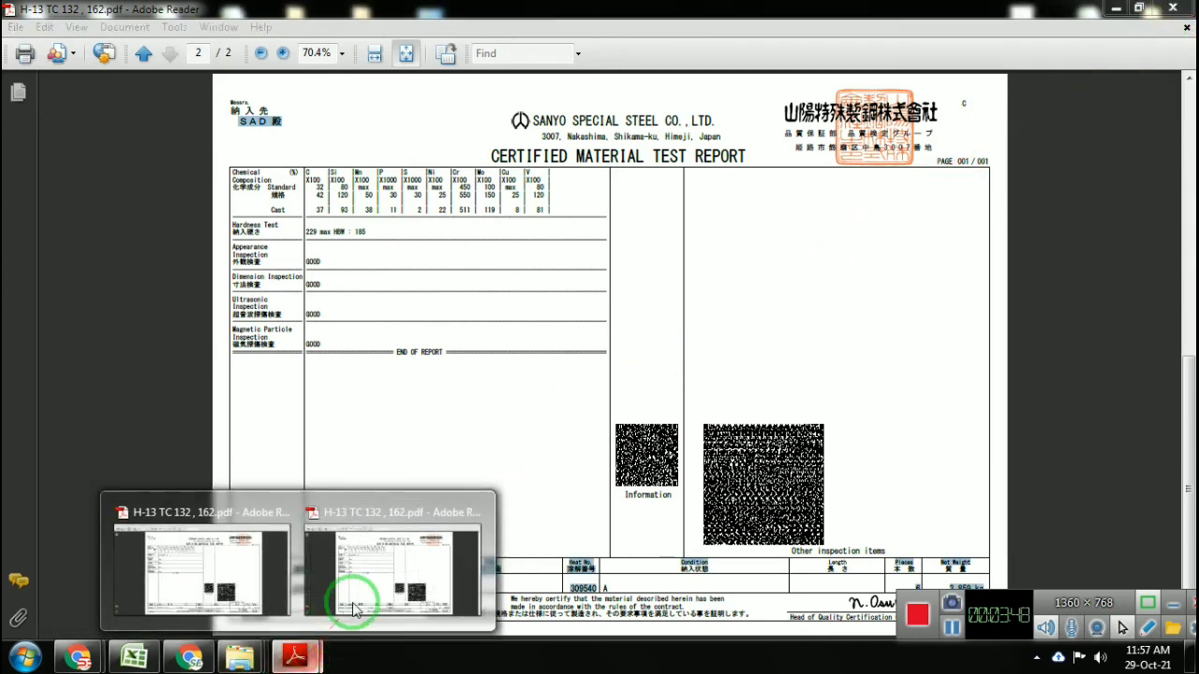
click(379, 584)
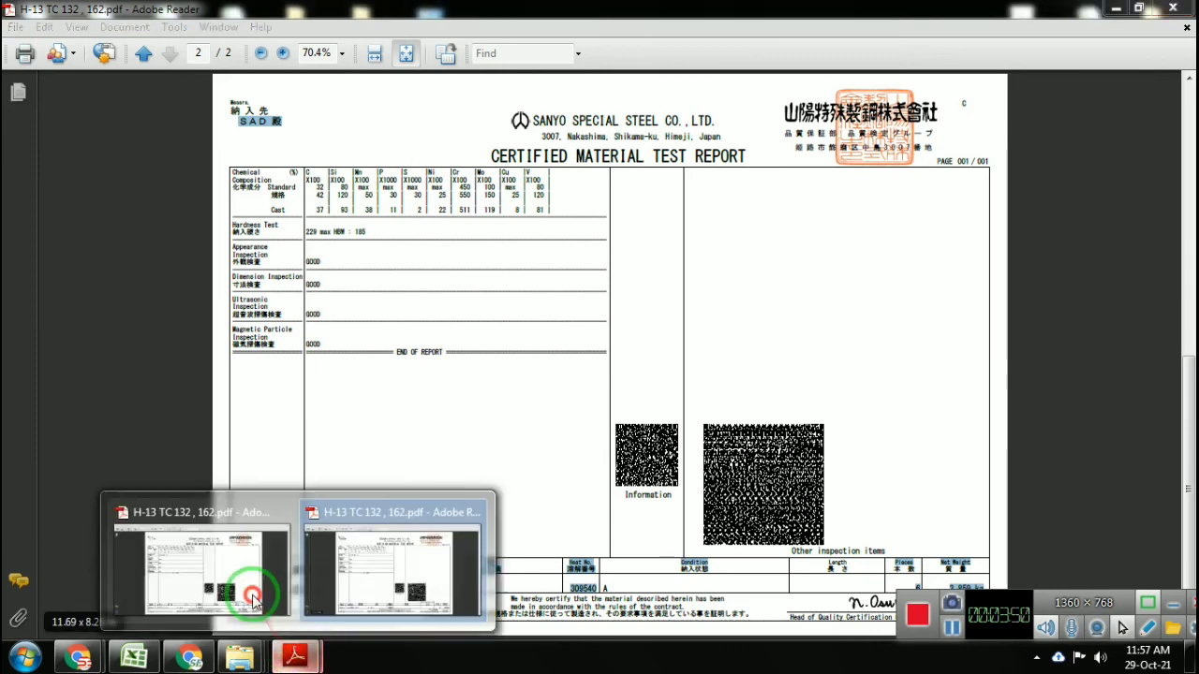
- Bring the edited certificate dated 2021-03-12 back to the front
click(255, 593)
click(301, 587)
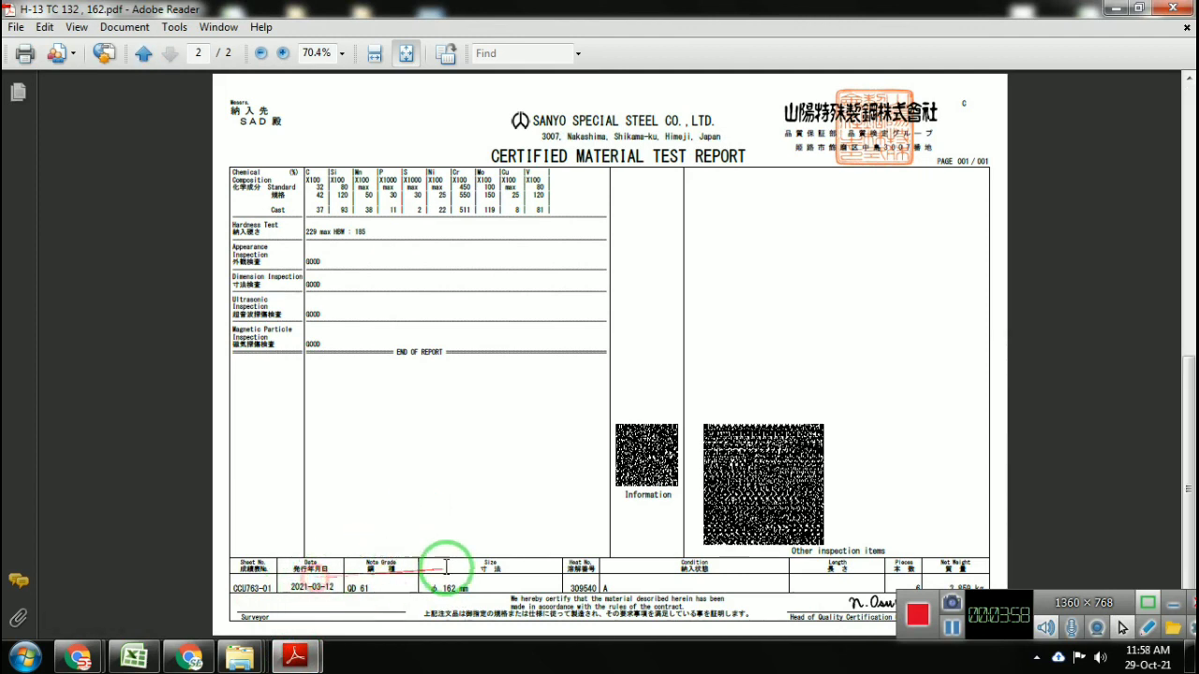
click(909, 619)
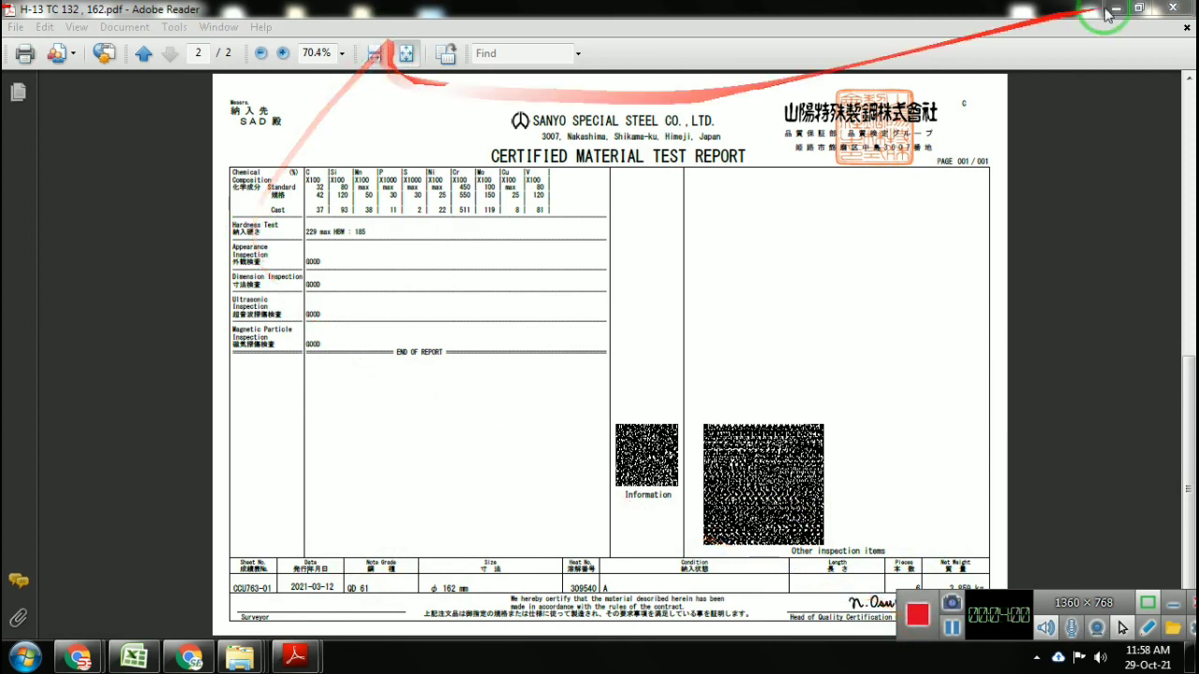
click(1149, 19)
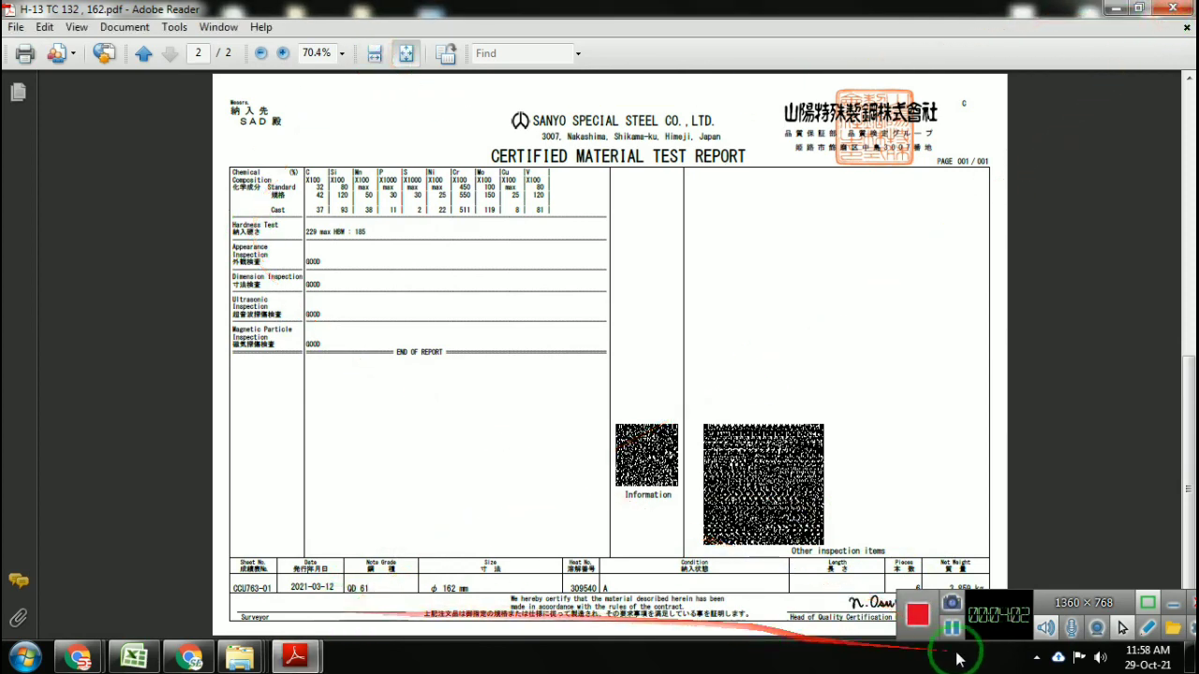